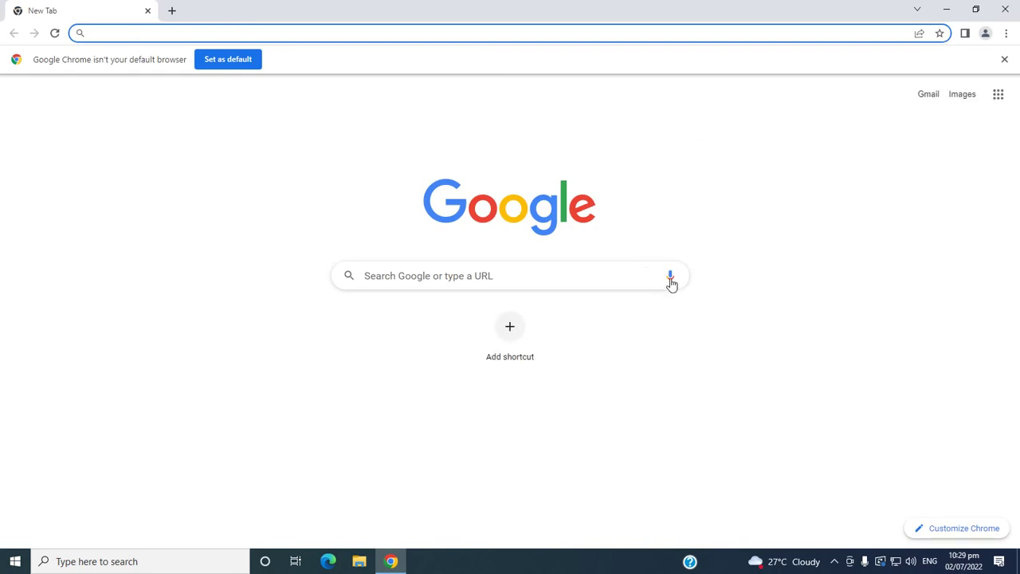
Search the web for "download jdk 17" and open Oracle's Java SE 17 Archive Downloads page
click(670, 277)
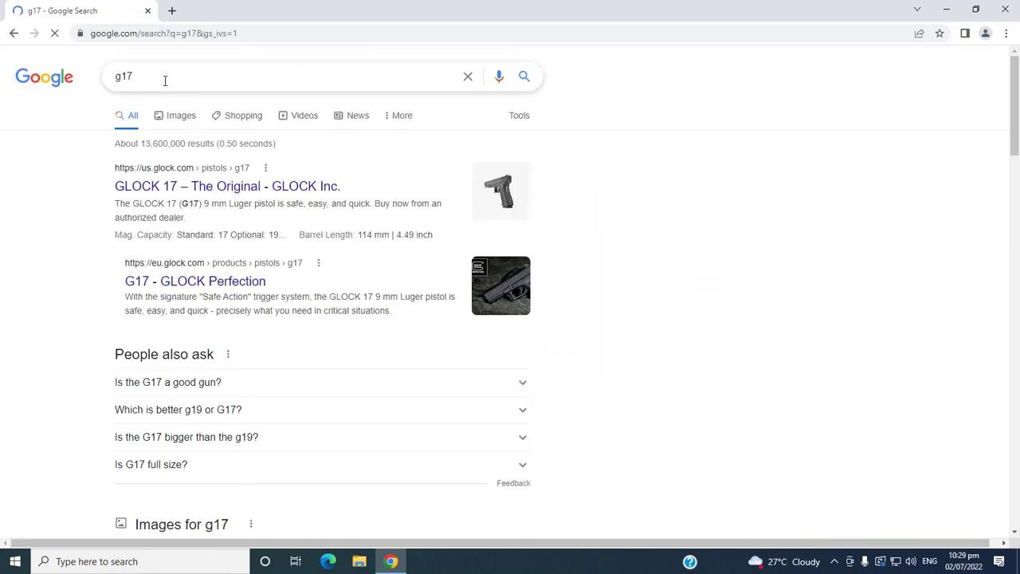
click(498, 77)
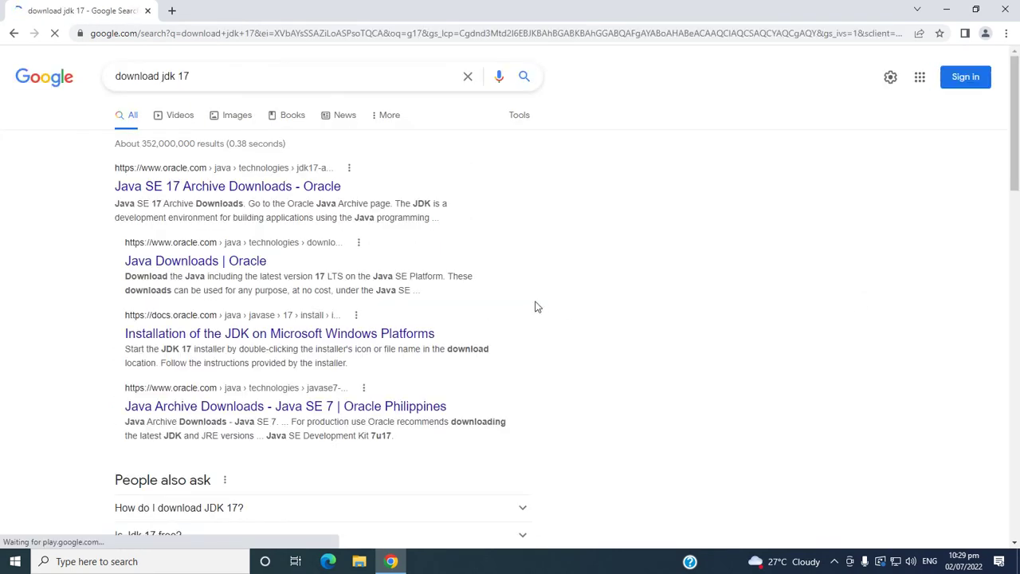
click(197, 187)
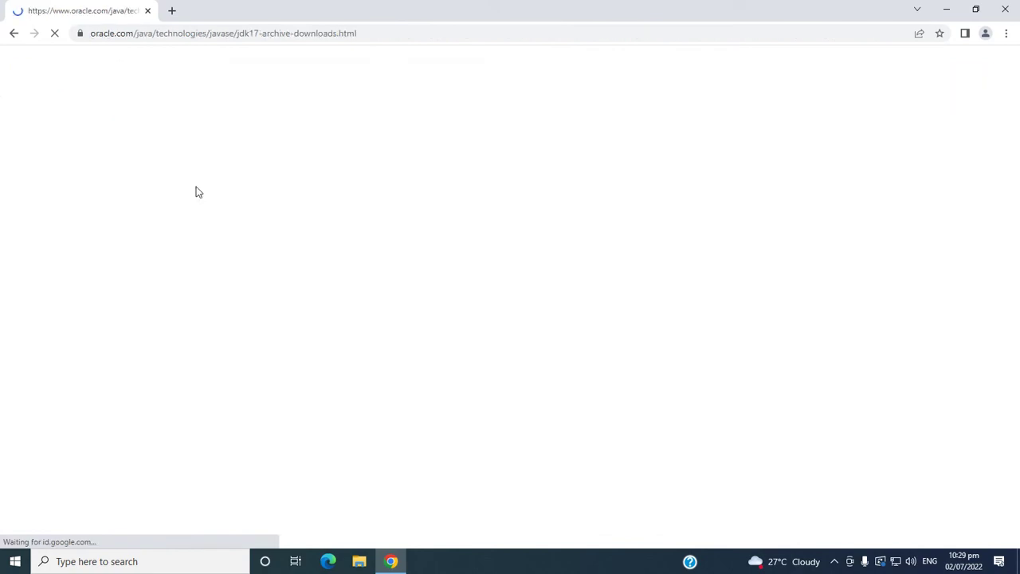
Download the Windows x64 Installer of Java SE Development Kit 17.0.3.1, jdk-17.0.3.1_windows-x64_bin.exe
scroll(361, 311, down, 3)
scroll(362, 309, down, 7)
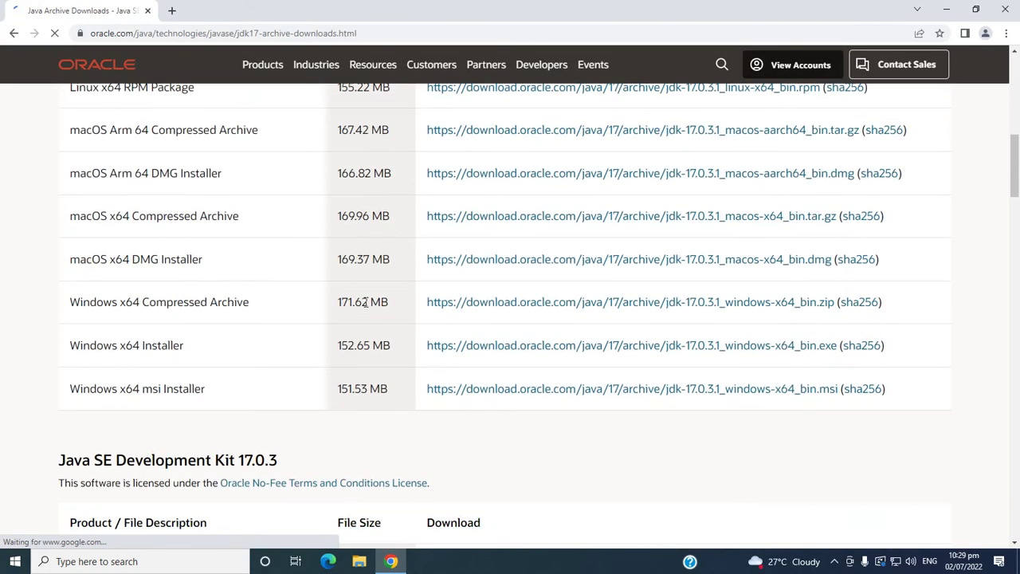
scroll(362, 307, up, 2)
scroll(362, 307, down, 2)
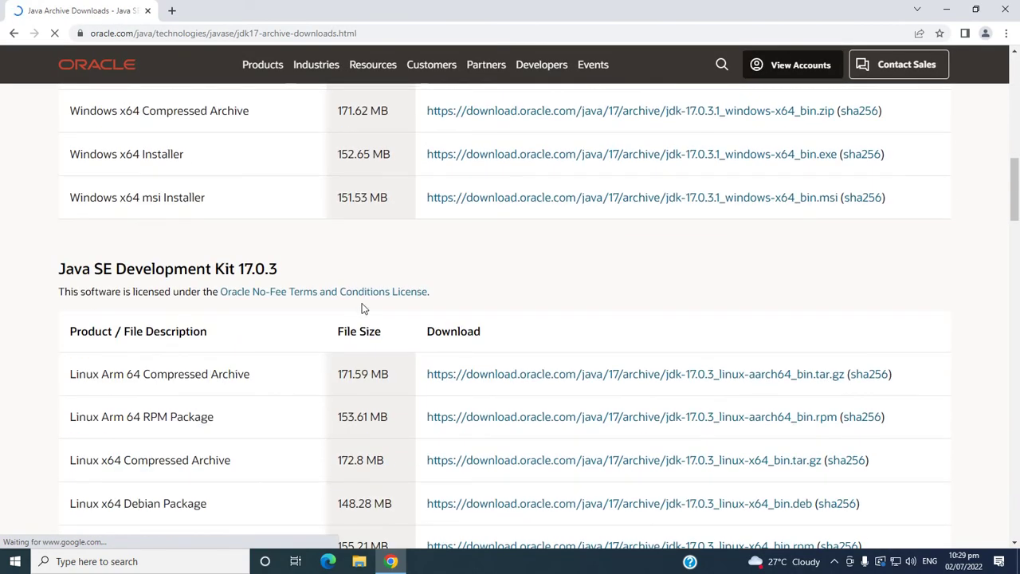
scroll(362, 308, up, 2)
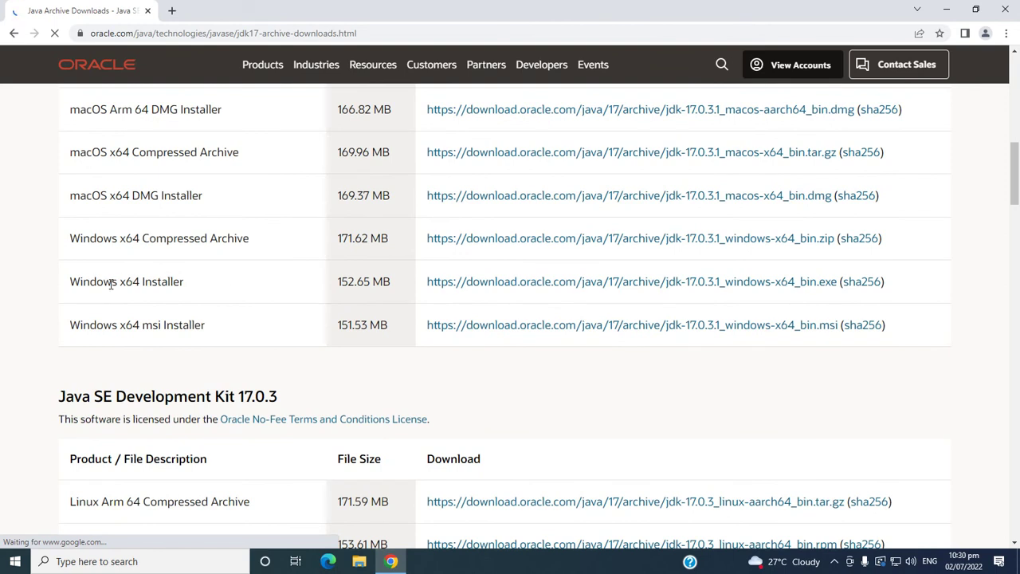
drag(70, 281, 185, 281)
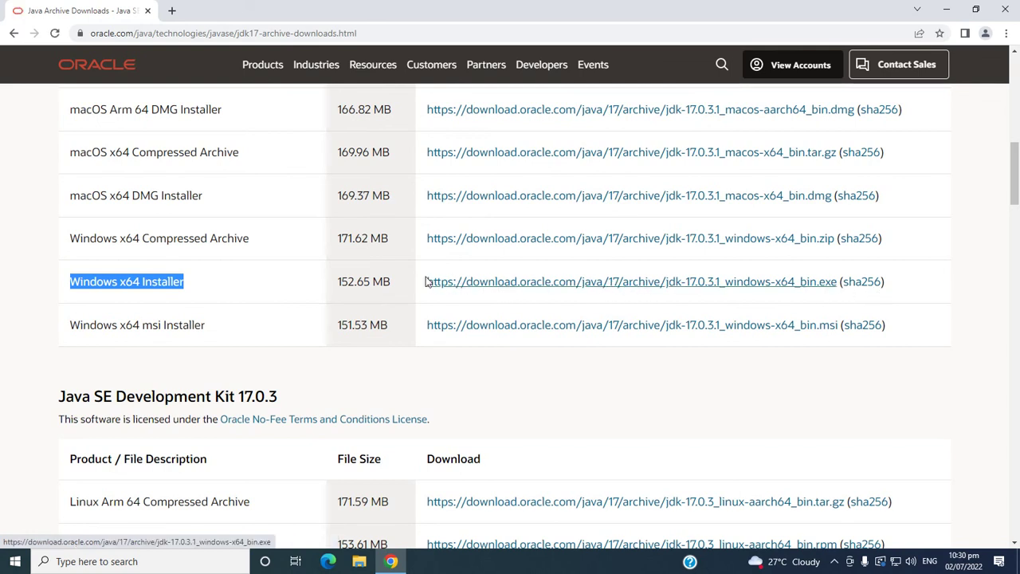
drag(425, 281, 886, 286)
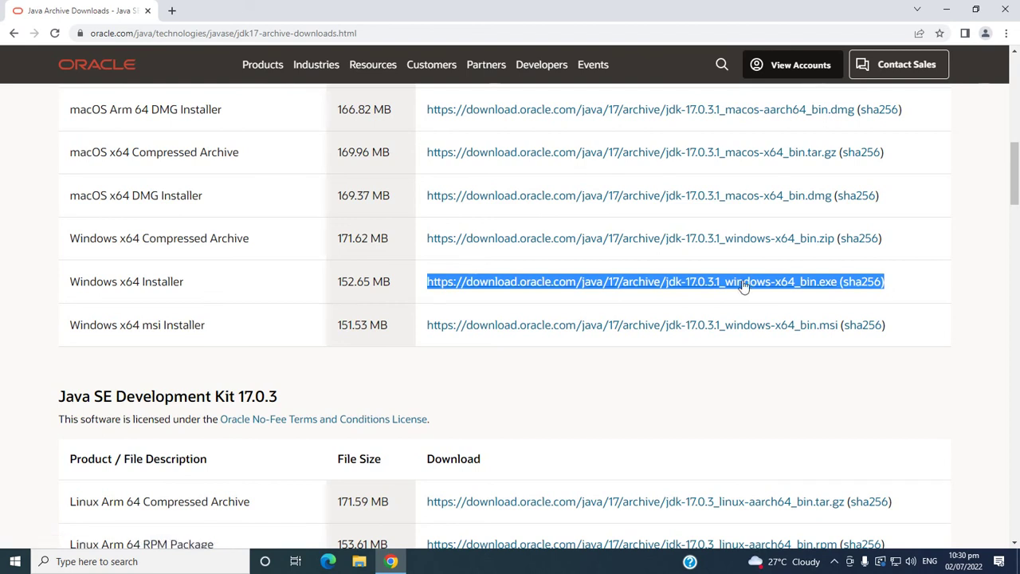
click(482, 287)
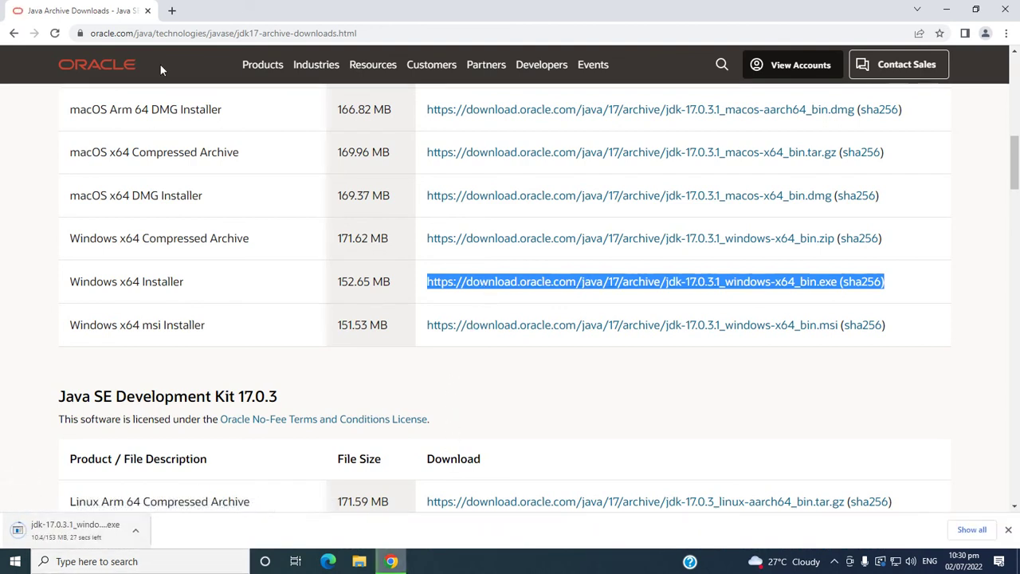
Search for "download apache netbeans" in a new browser tab and open the Apache NetBeans 14 download page
click(172, 12)
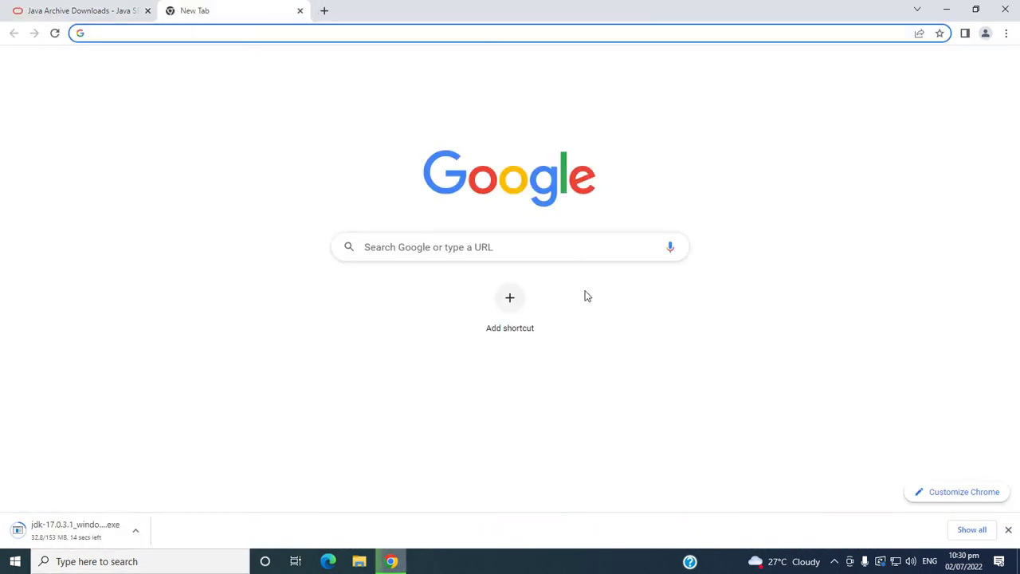
click(670, 248)
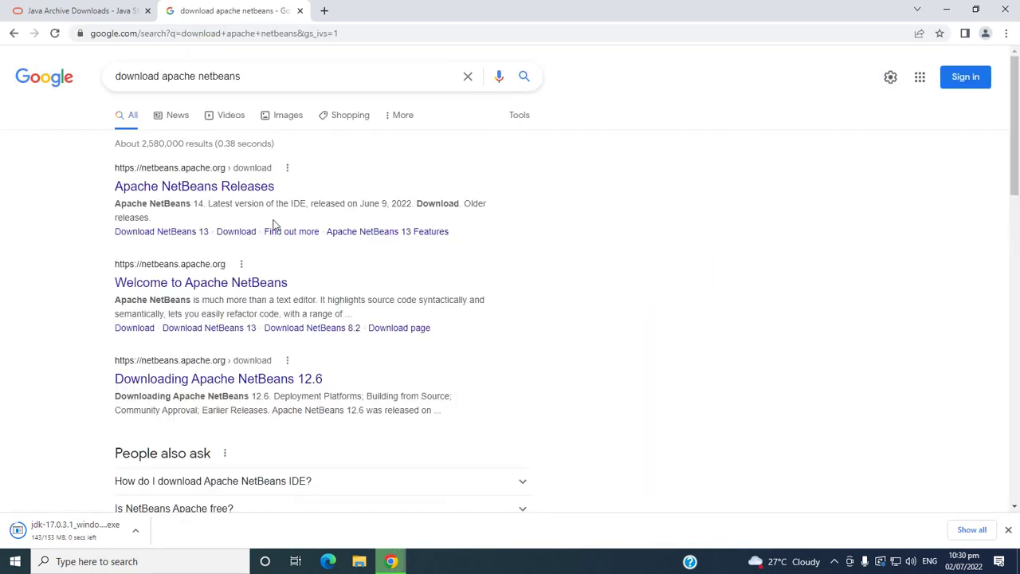
click(229, 188)
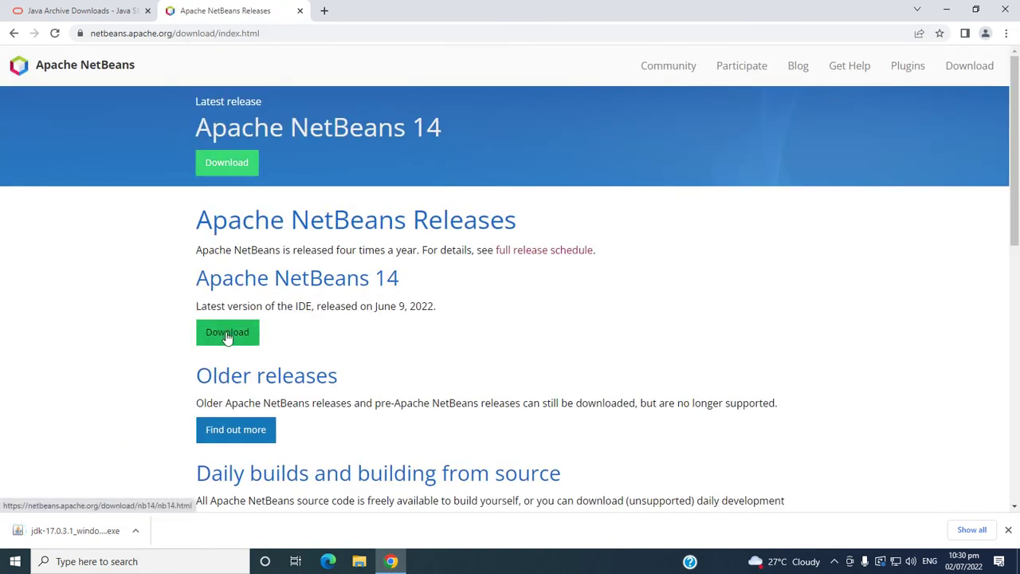
click(240, 172)
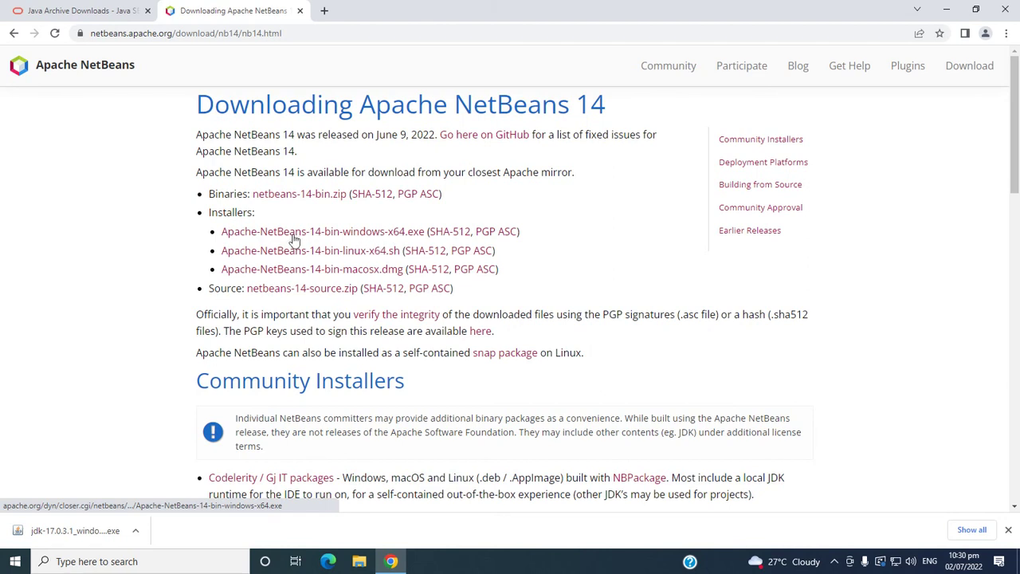
Download the Windows installer Apache-NetBeans-14-bin-windows-x64.exe from the suggested Apache download site
drag(217, 232, 526, 232)
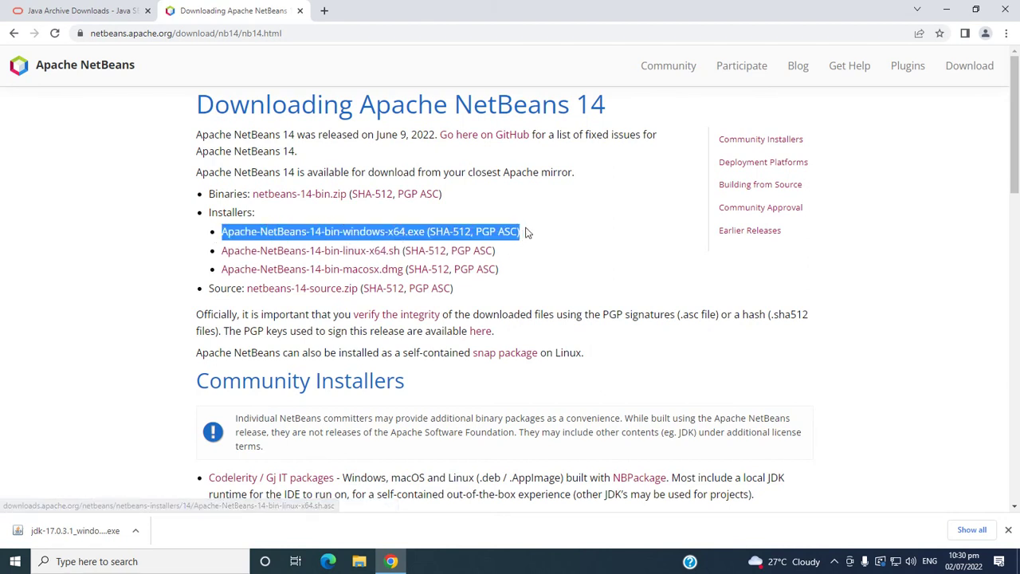
click(567, 223)
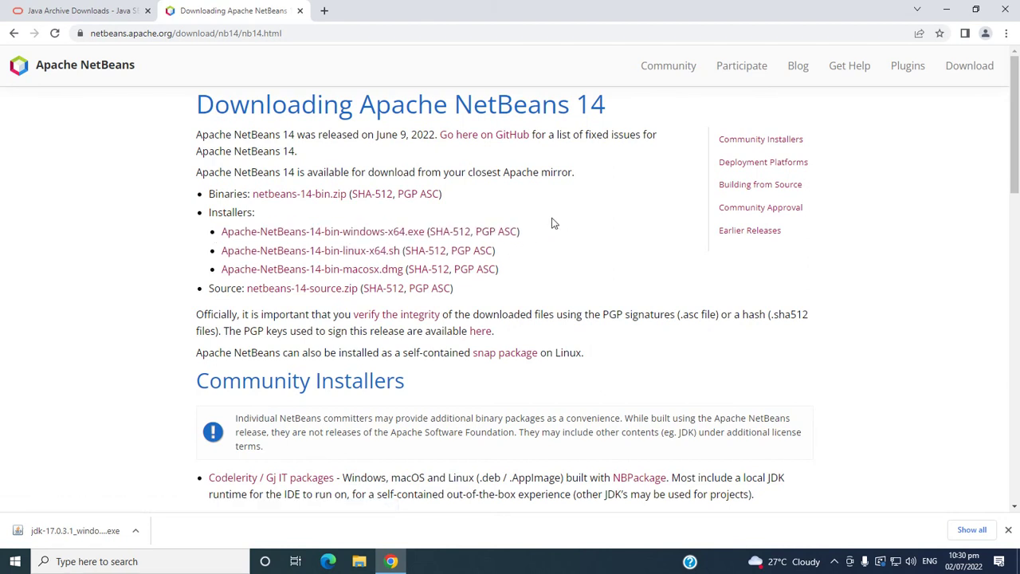
click(391, 235)
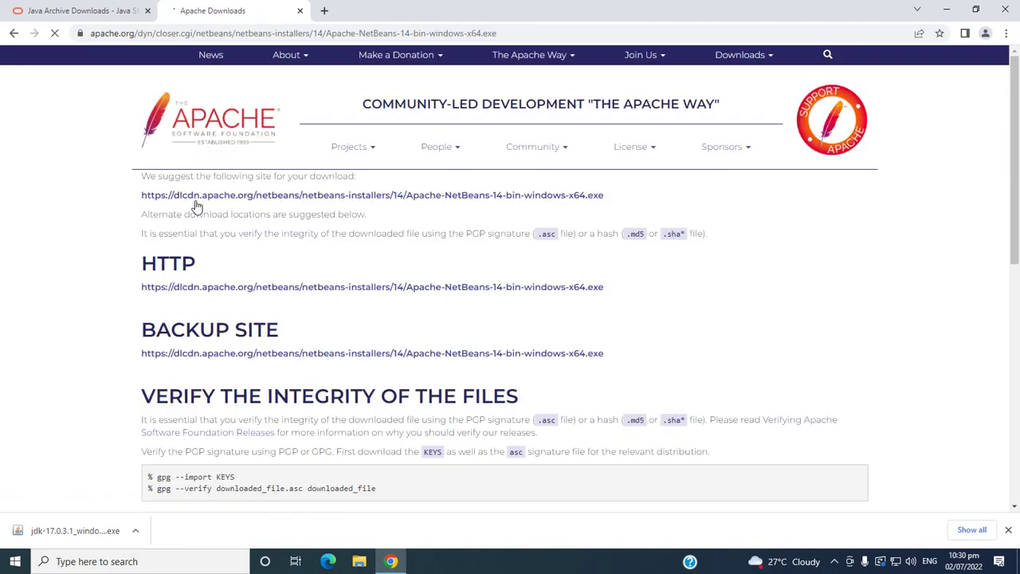
drag(129, 193, 651, 197)
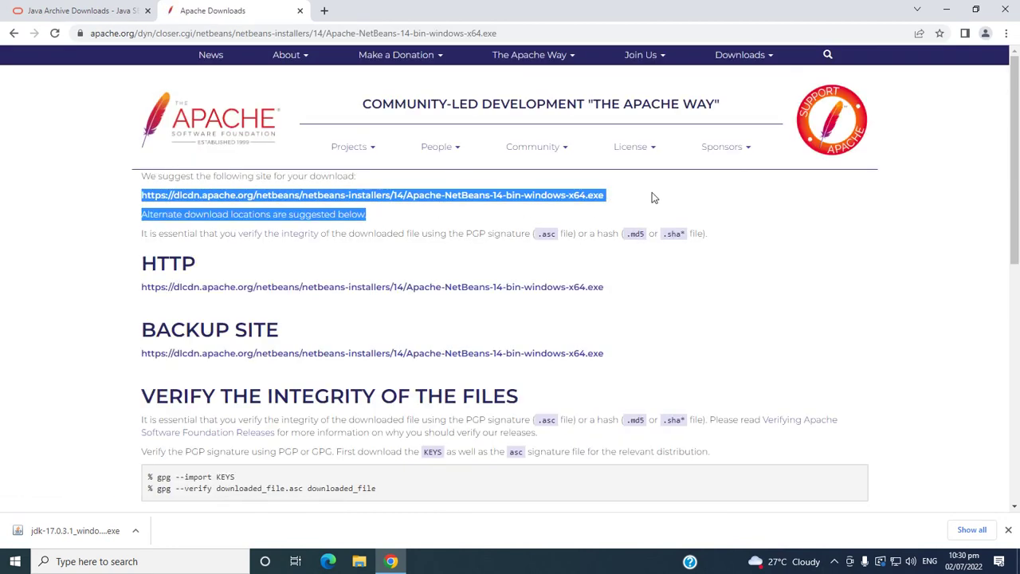
click(652, 196)
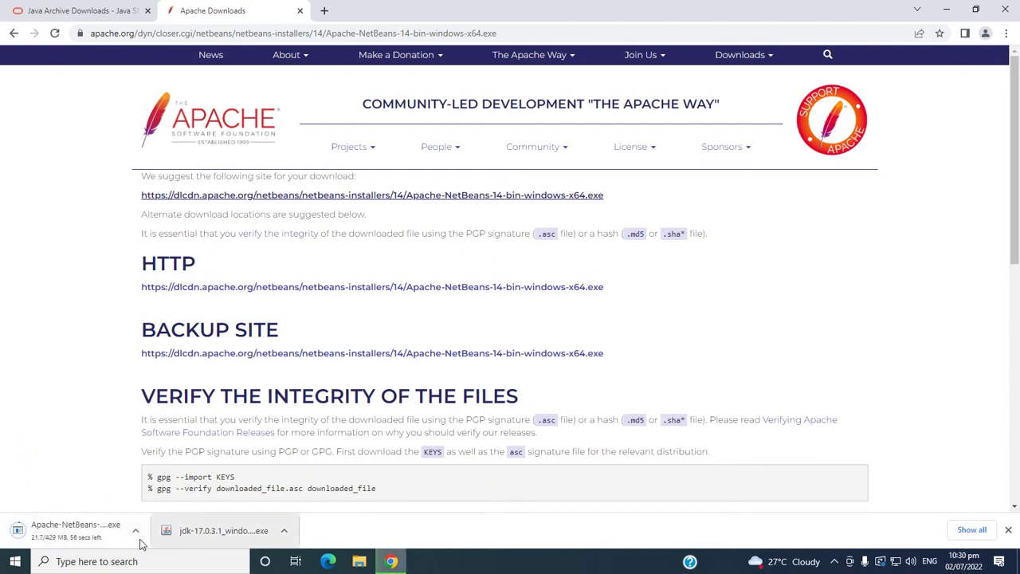
Show the downloaded JDK installer in its folder and run jdk-17.0.3.1_windows-x64_bin as administrator
click(285, 531)
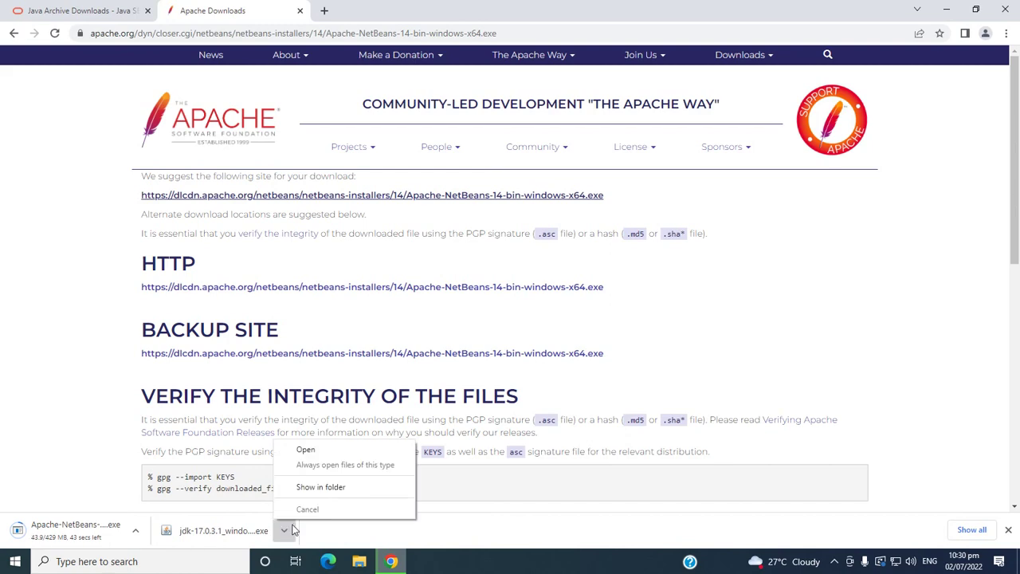
click(321, 487)
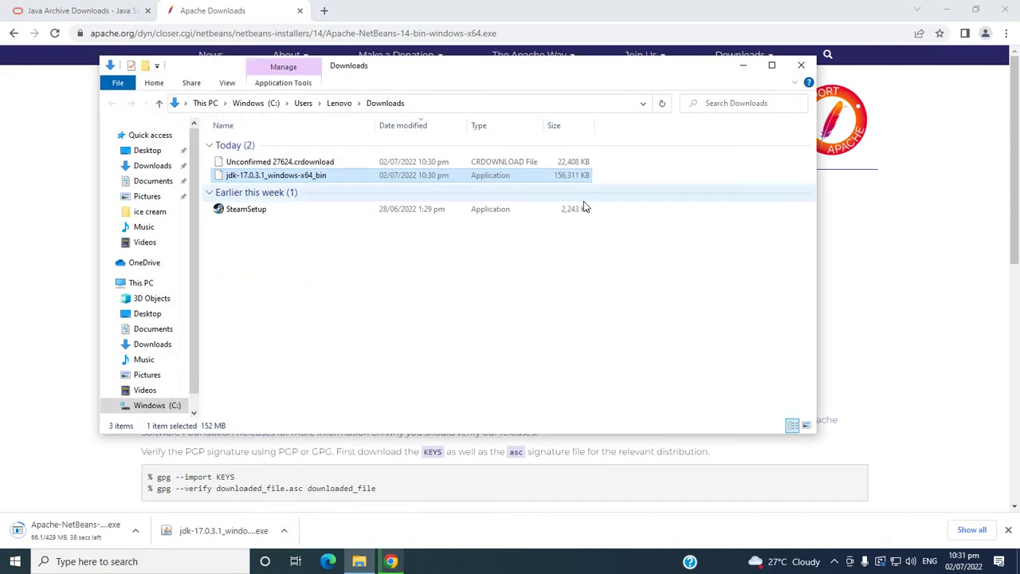
right_click(282, 178)
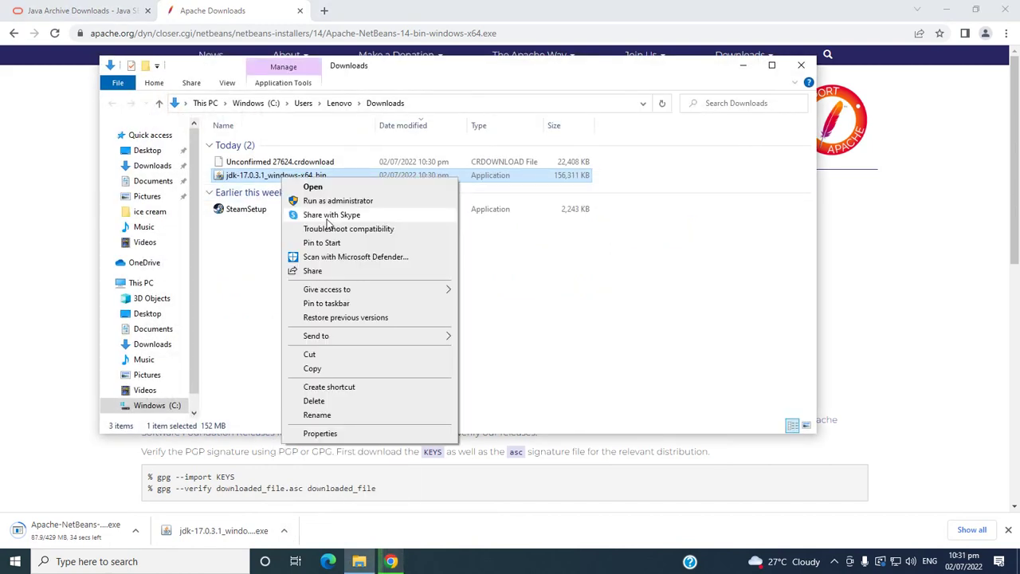
click(336, 203)
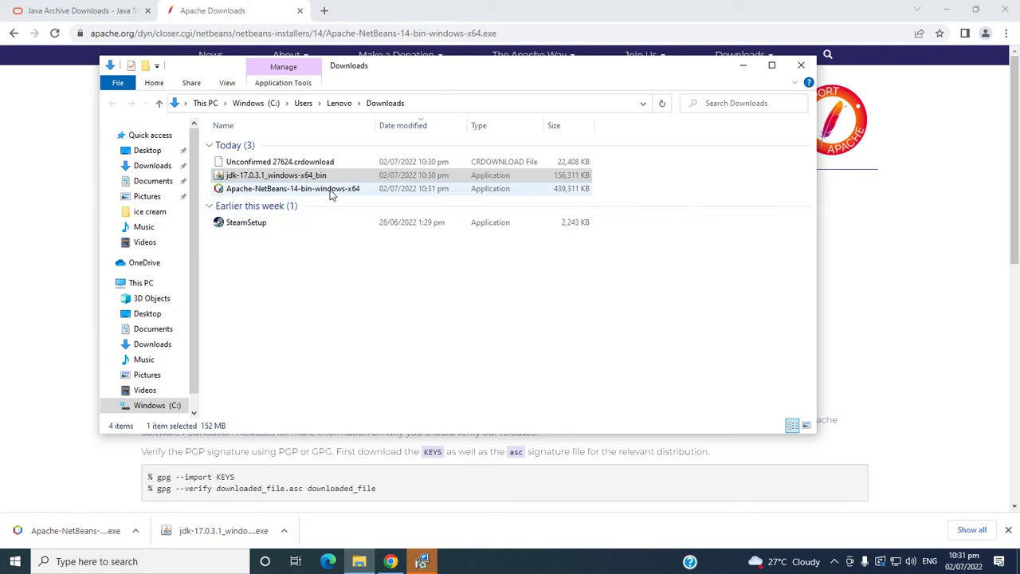
Bring up the Java SE Development Kit 17.0.3.1 setup wizard and start the installation with its default settings
click(423, 563)
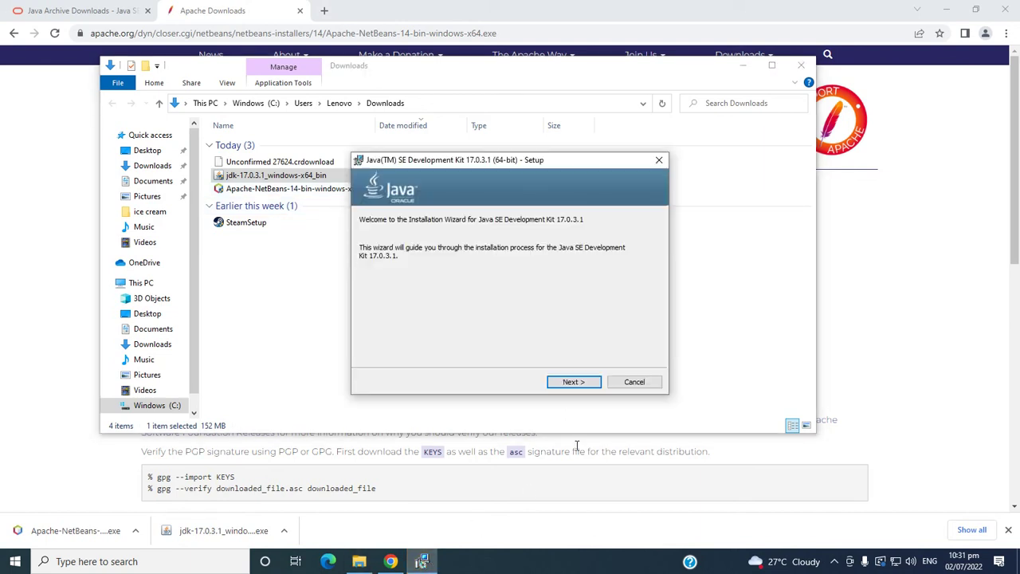
click(574, 382)
click(575, 382)
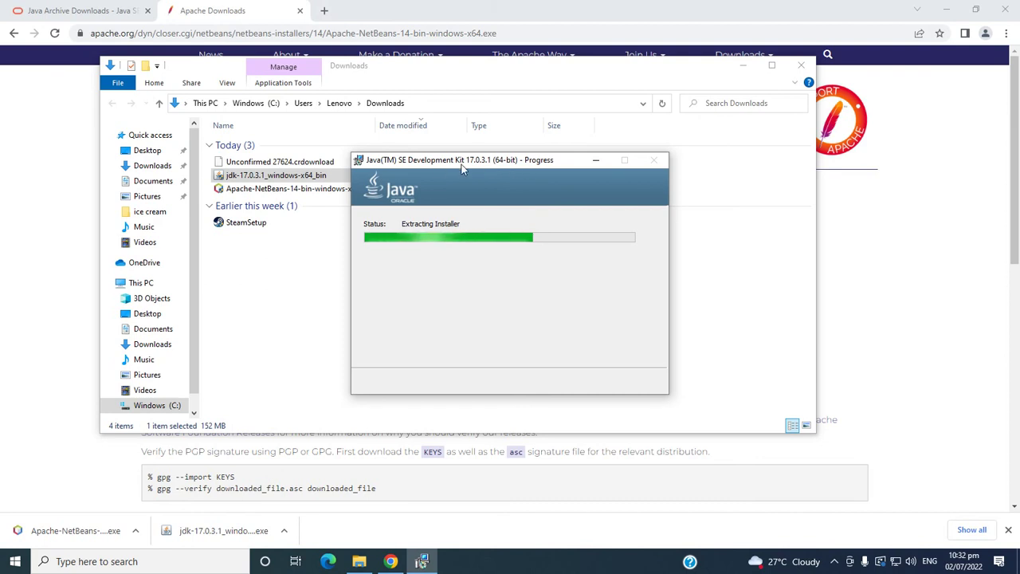
Refresh the file list of the Downloads folder
click(290, 190)
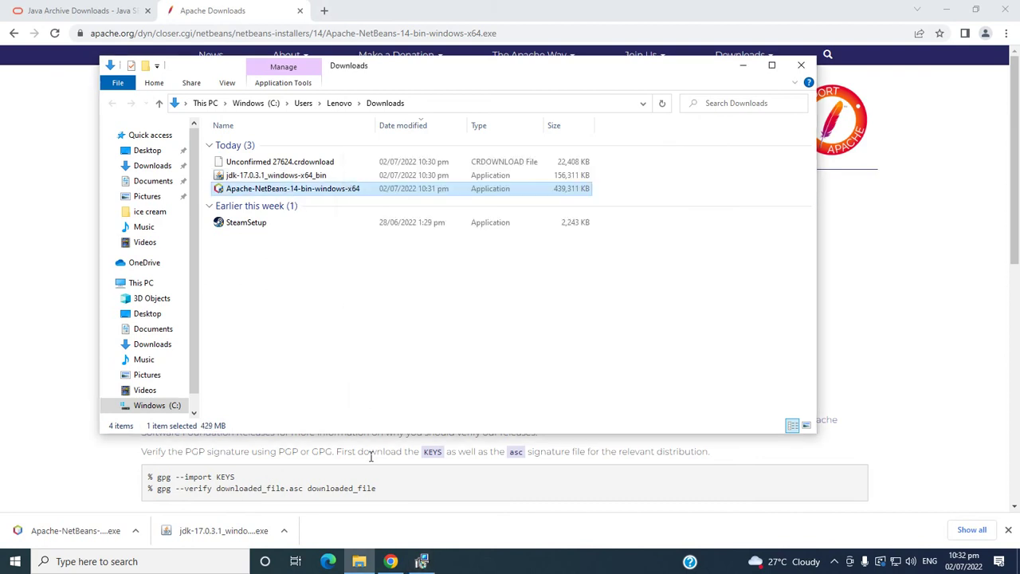
right_click(350, 324)
click(391, 358)
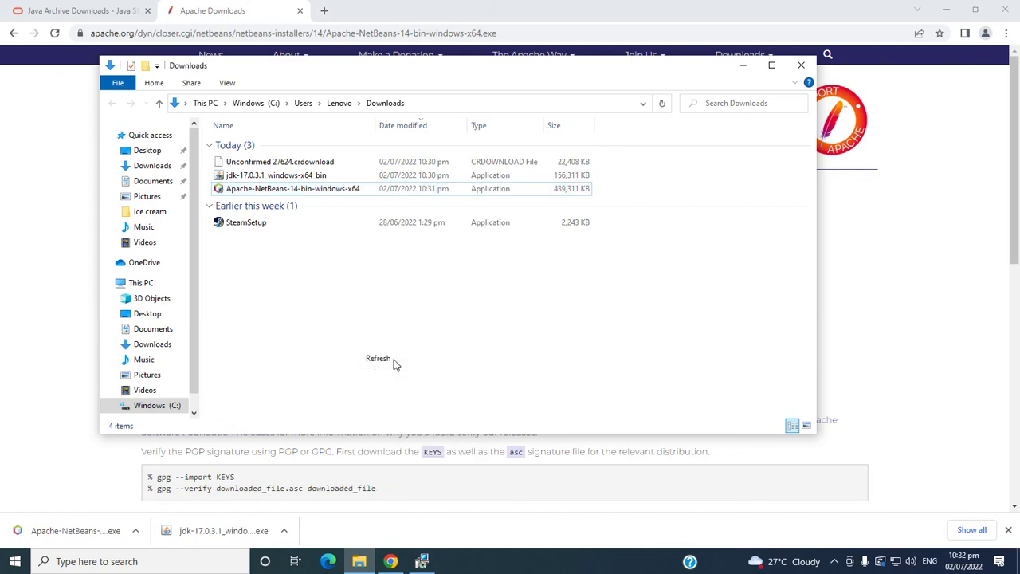
Close the completed JDK setup and run the Apache-NetBeans-14-bin-windows-x64 installer as administrator
click(423, 563)
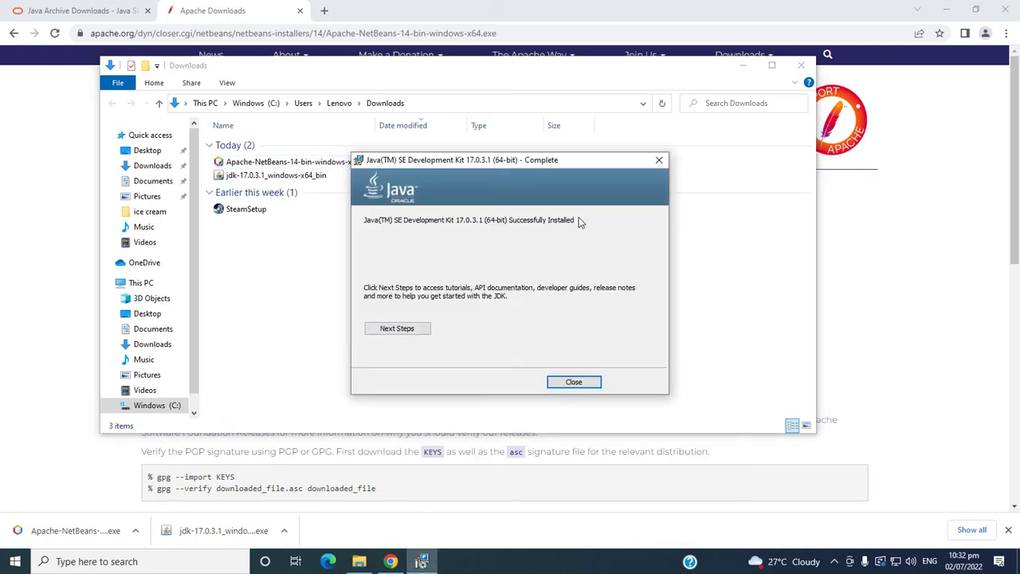
click(574, 382)
click(258, 163)
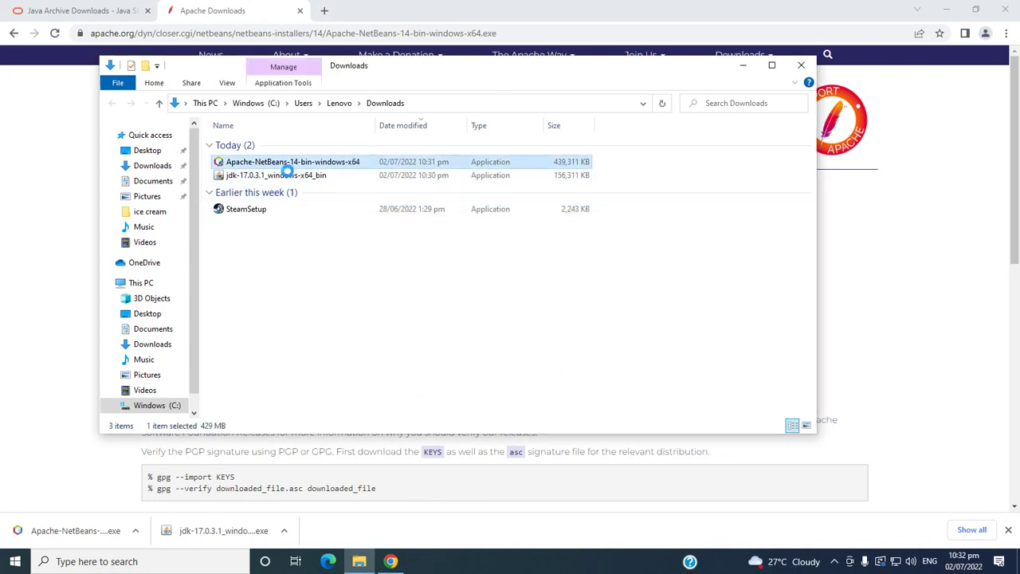
right_click(258, 162)
click(303, 185)
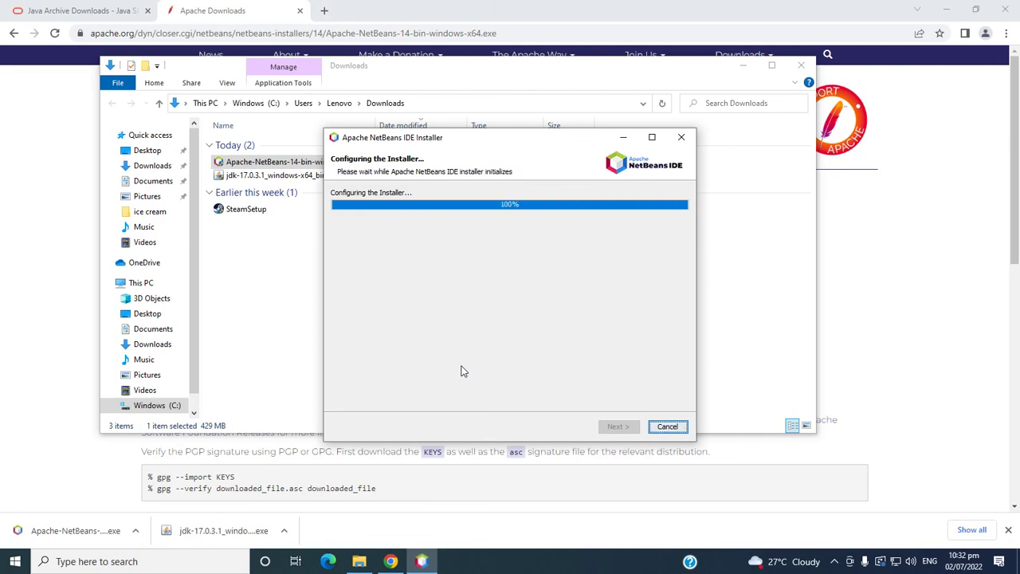
Review the NetBeans packs and runtimes to install, keeping Base IDE, Java SE, Java EE, HTML5/JavaScript and PHP selected
click(470, 389)
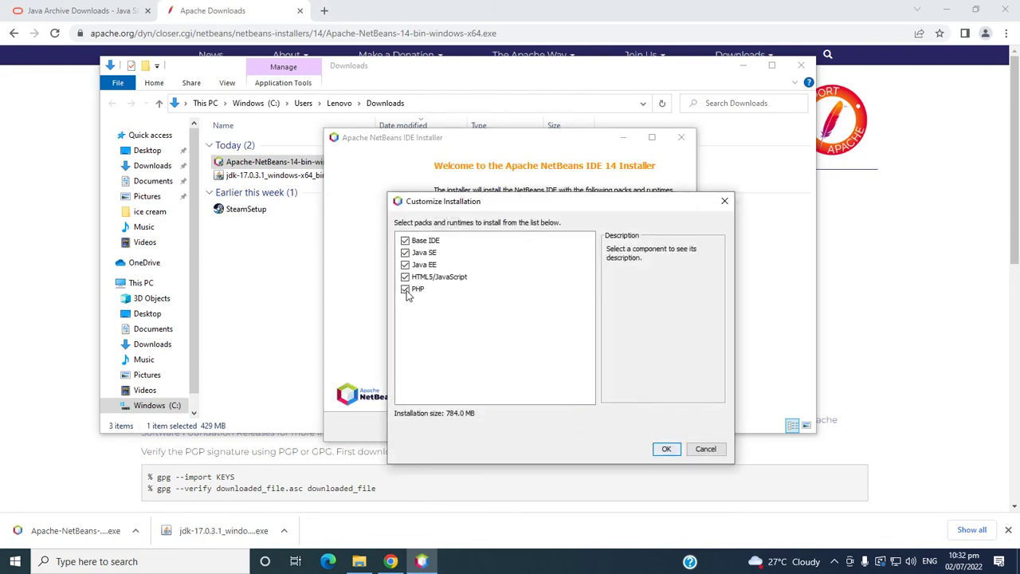
click(406, 290)
click(667, 450)
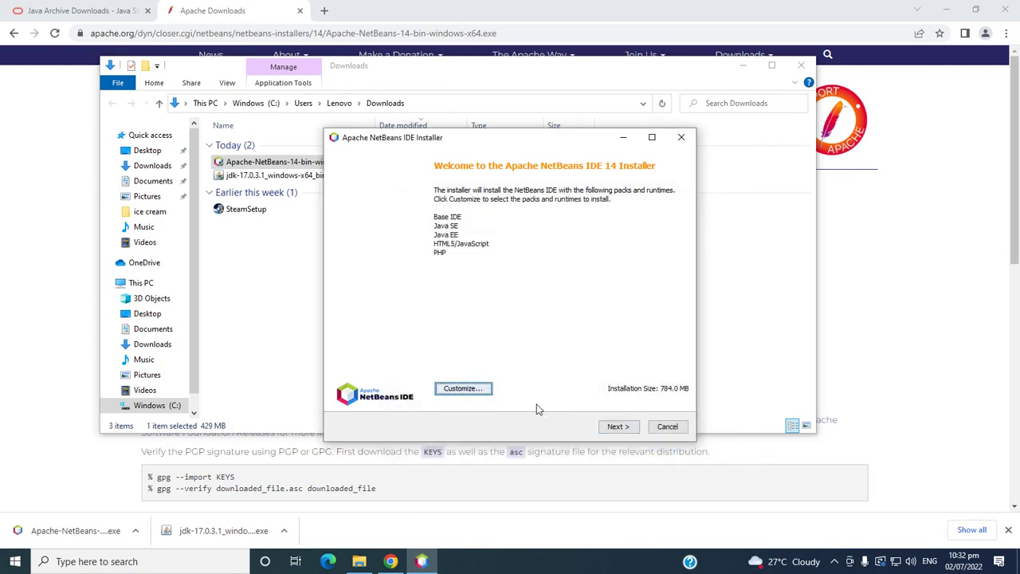
Accept the NetBeans license agreement and continue to the choice of installation folder and JDK
click(620, 427)
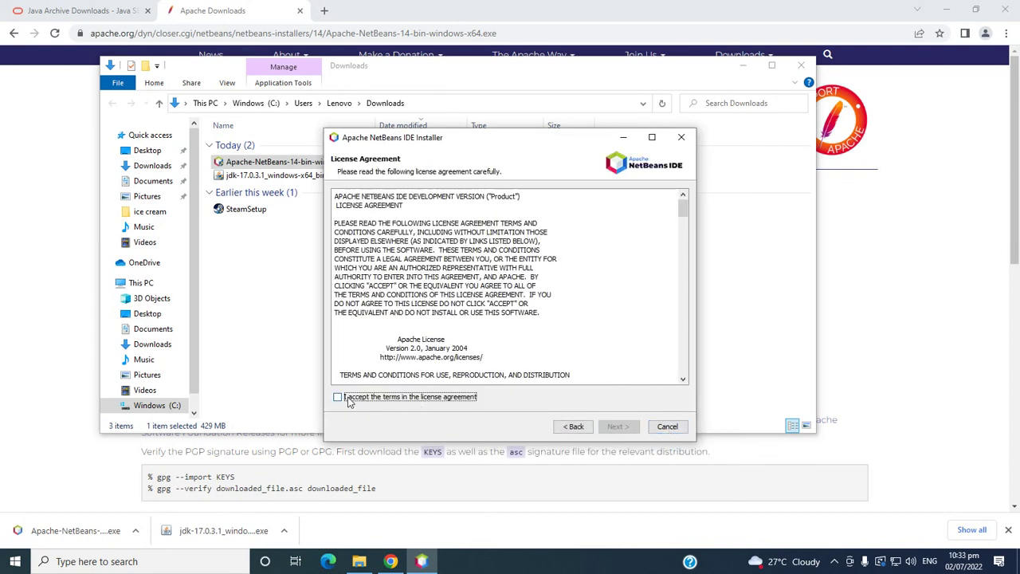
click(336, 397)
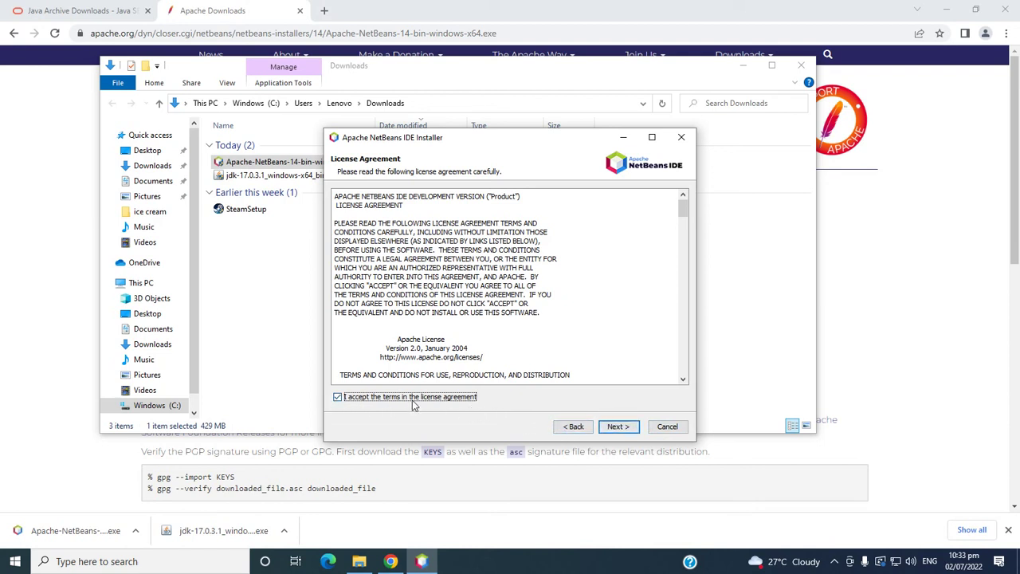
click(618, 426)
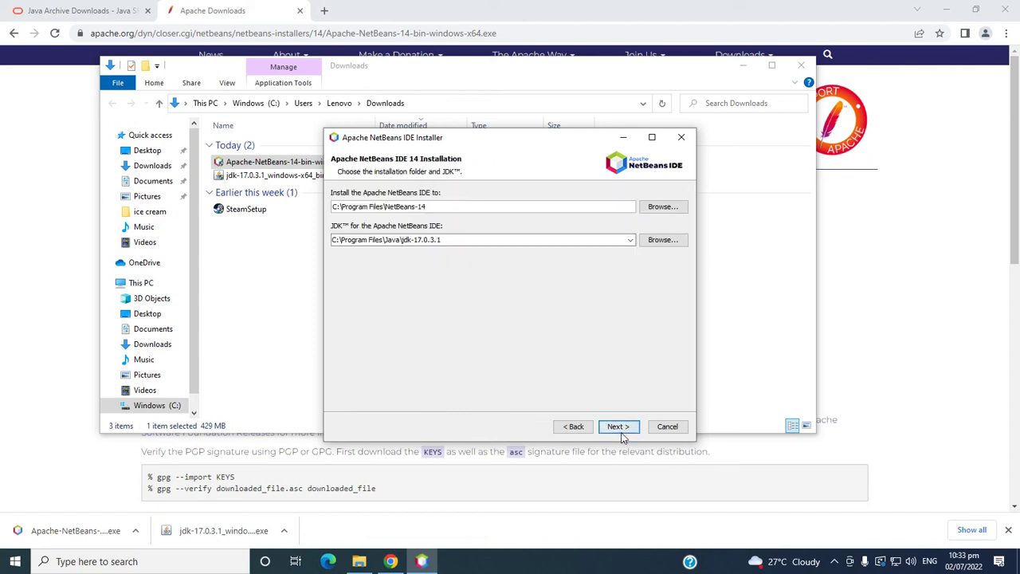
Accept C:\Program Files\NetBeans-14 as installation folder and jdk-17.0.3.1 as JDK, and start the installation with update checking enabled
drag(448, 207, 333, 201)
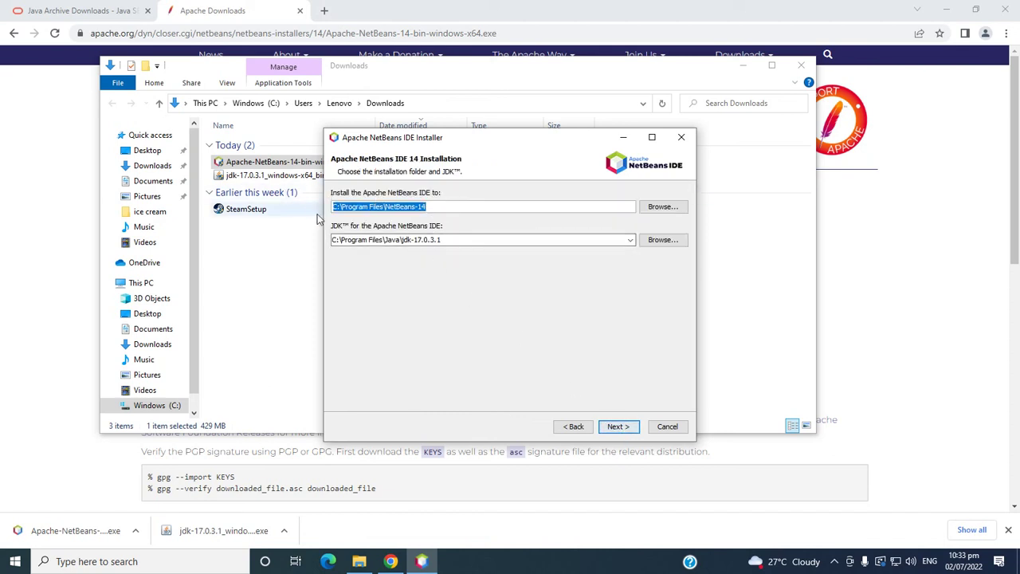
click(443, 207)
drag(456, 207, 302, 205)
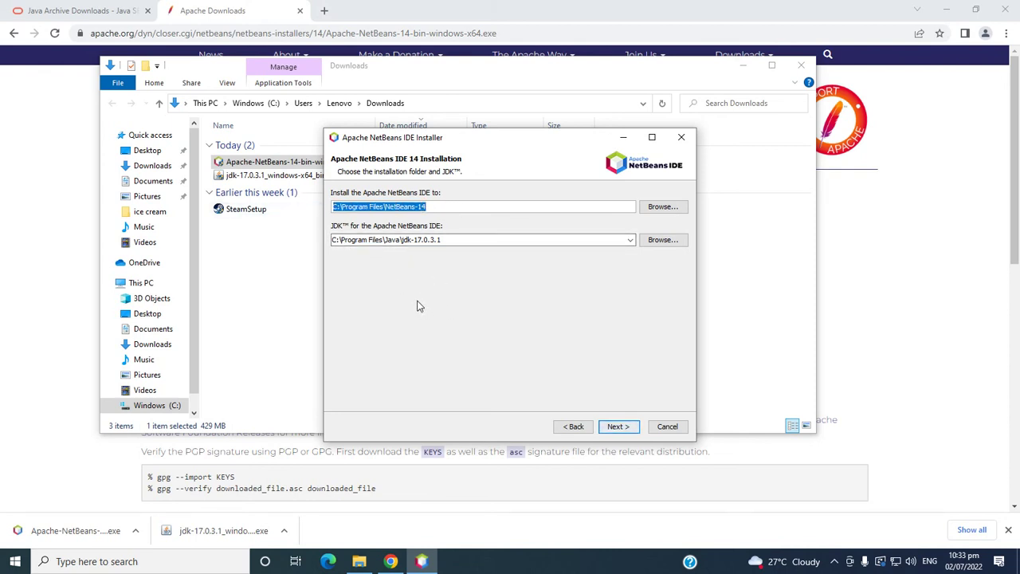
drag(445, 239, 318, 236)
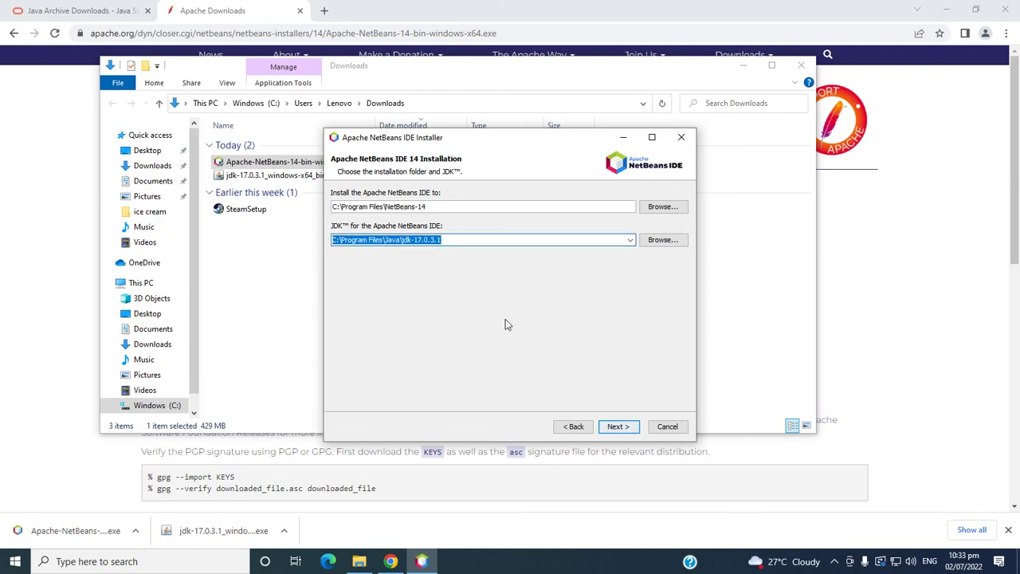
click(617, 427)
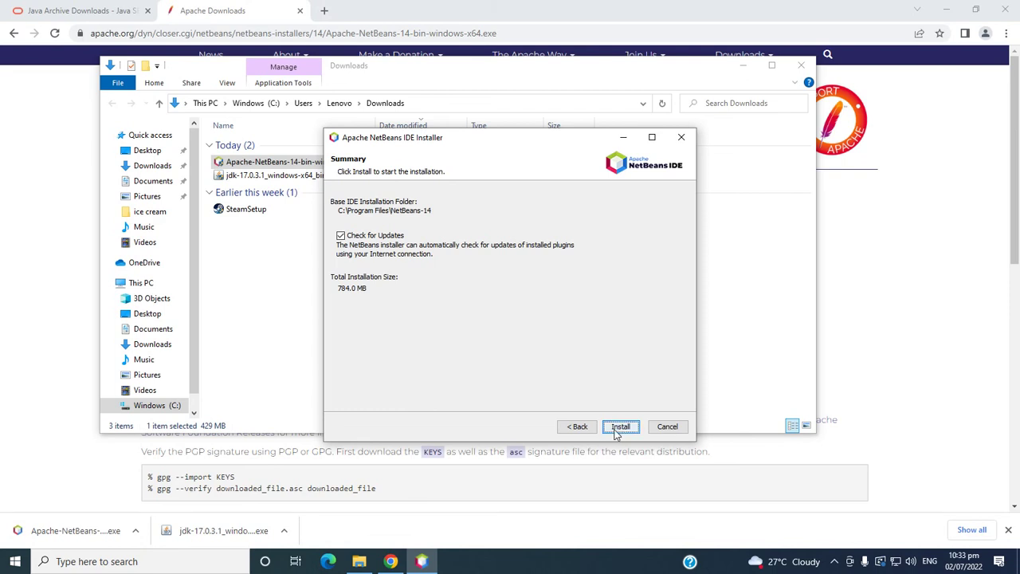
click(622, 428)
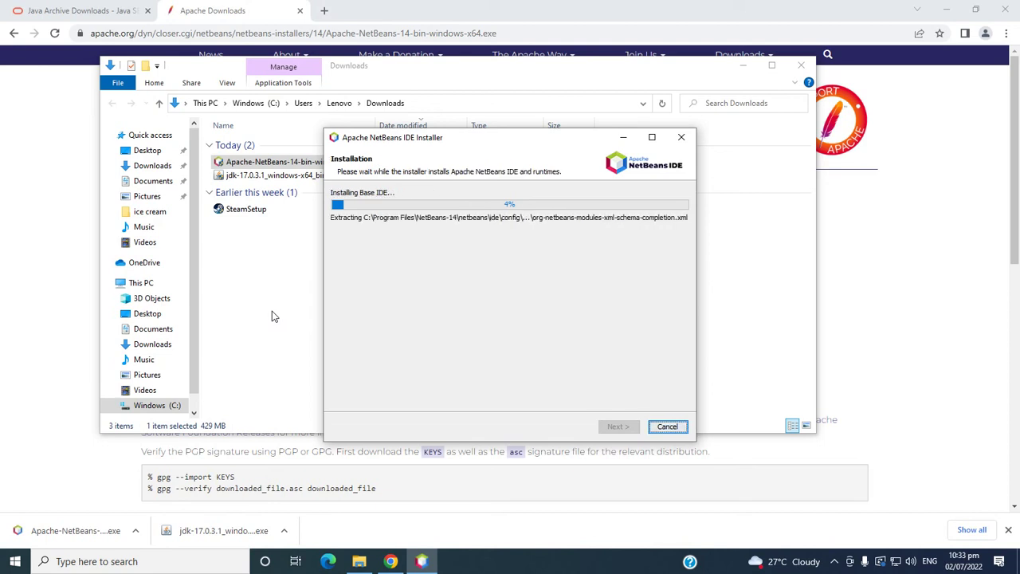
Minimize the Downloads folder and revisit the Oracle JDK 17 archive page and the Apache NetBeans download page
click(743, 66)
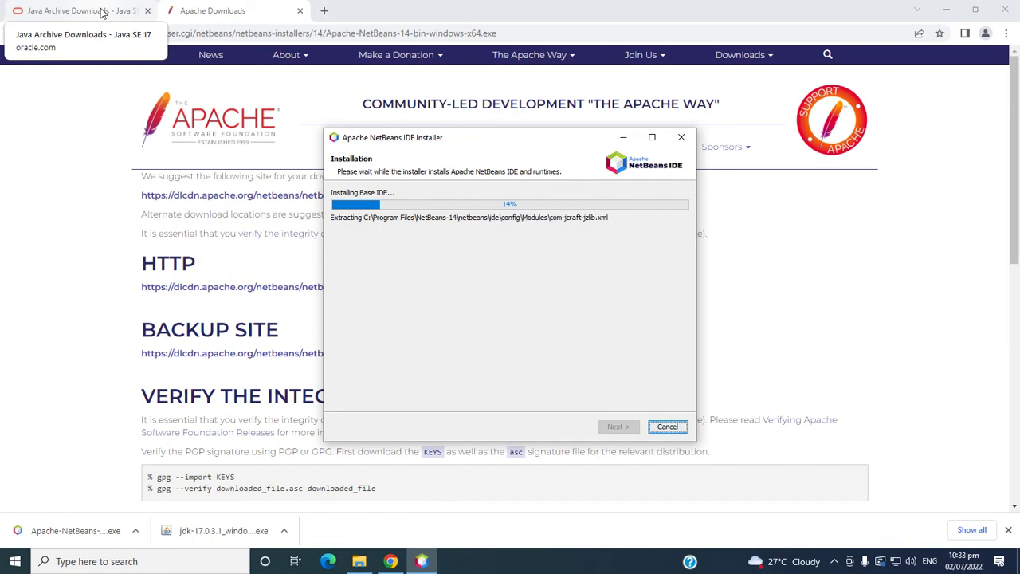
click(95, 11)
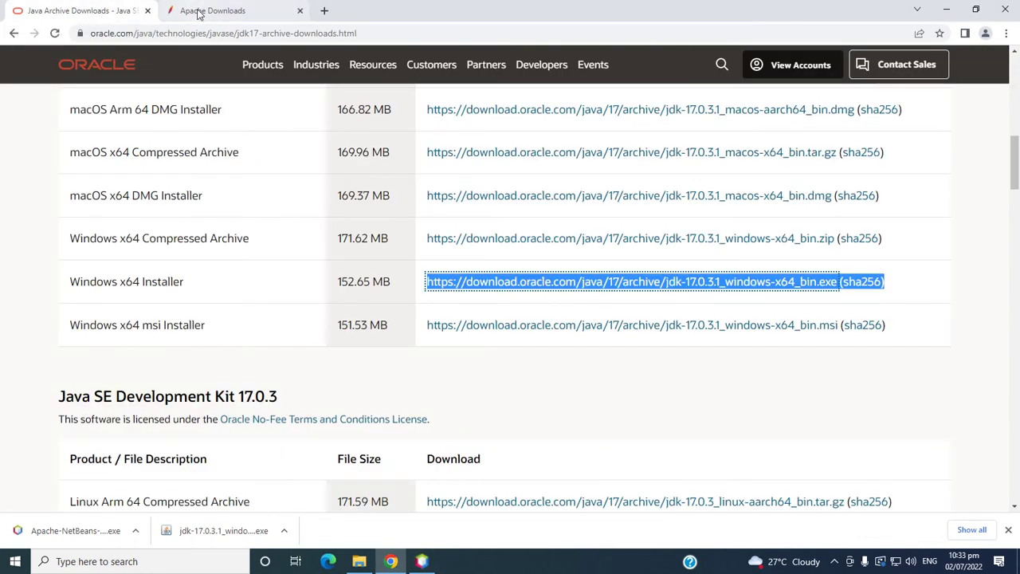
click(222, 12)
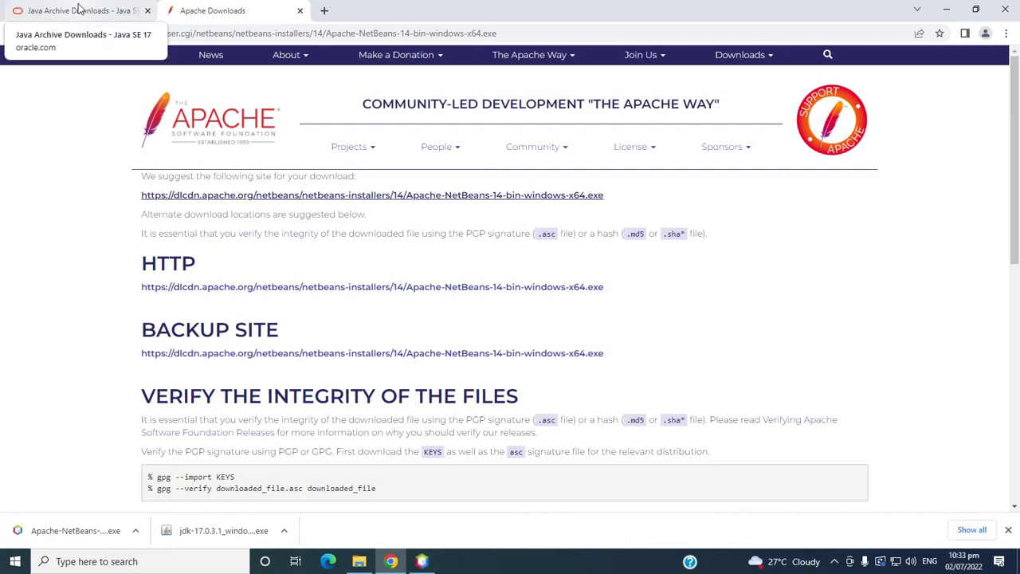
click(80, 10)
Minimize the browser to show the desktop and bring the NetBeans installer back to check its progress
click(422, 561)
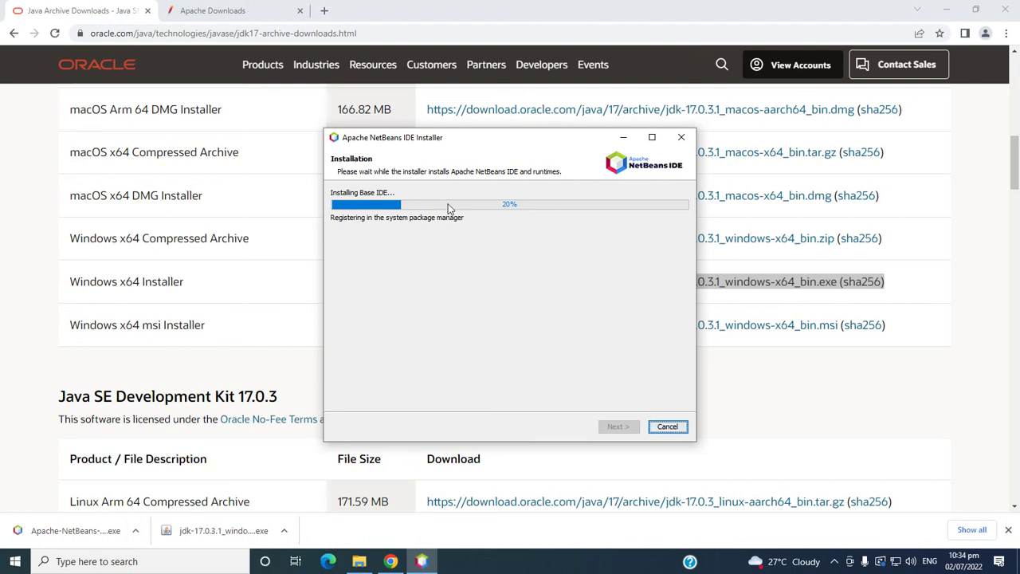
click(624, 141)
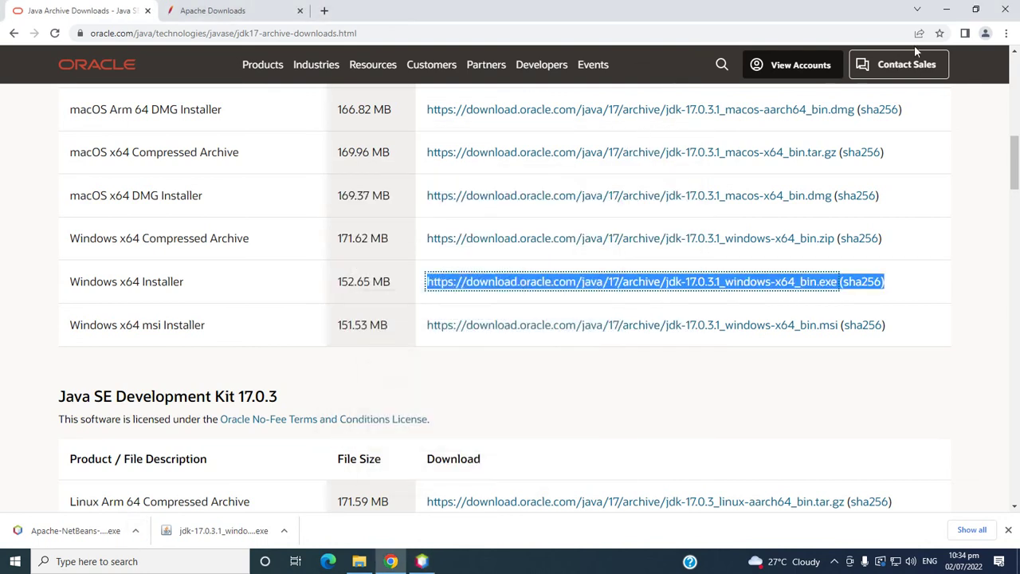
click(946, 10)
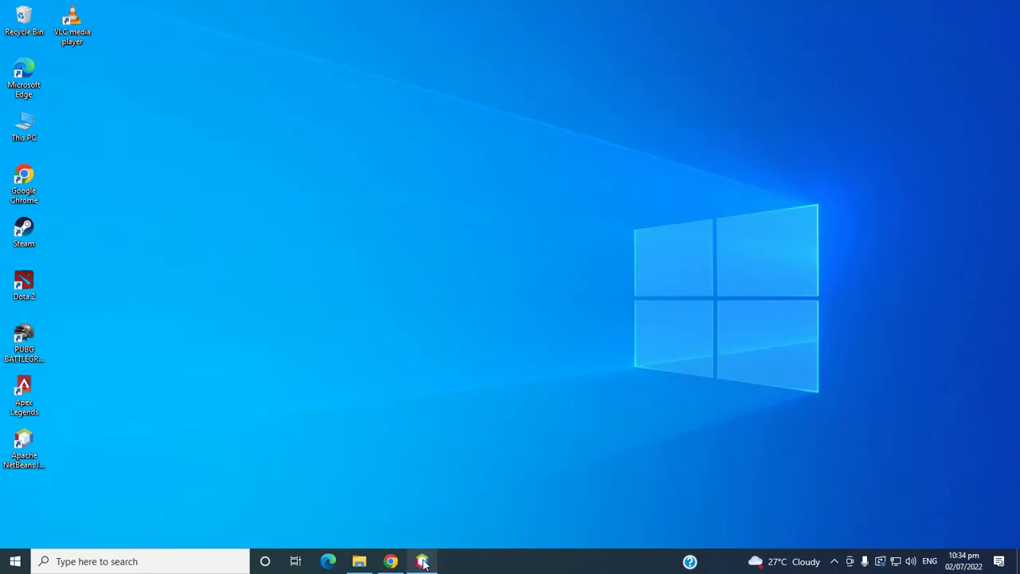
click(422, 561)
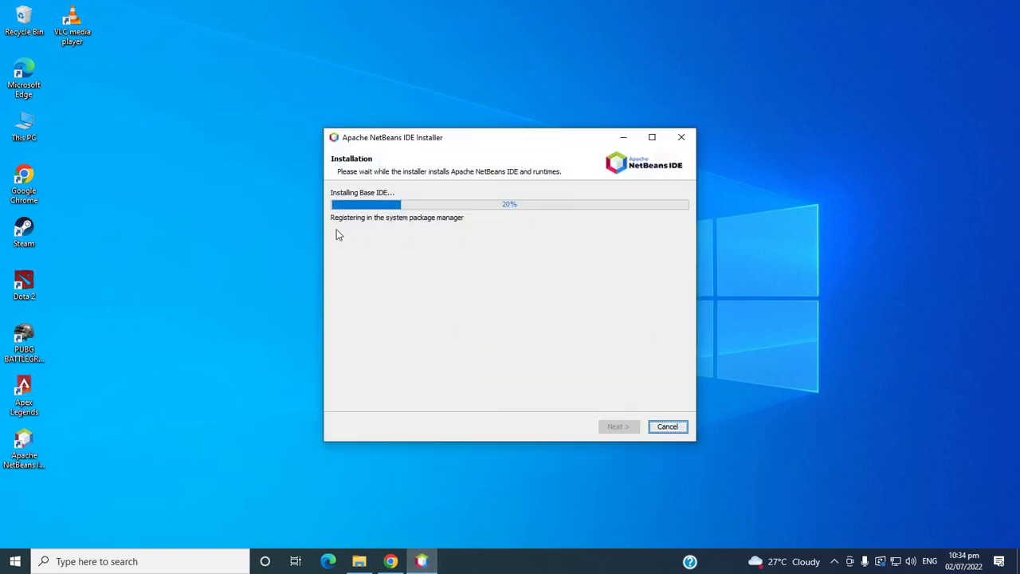
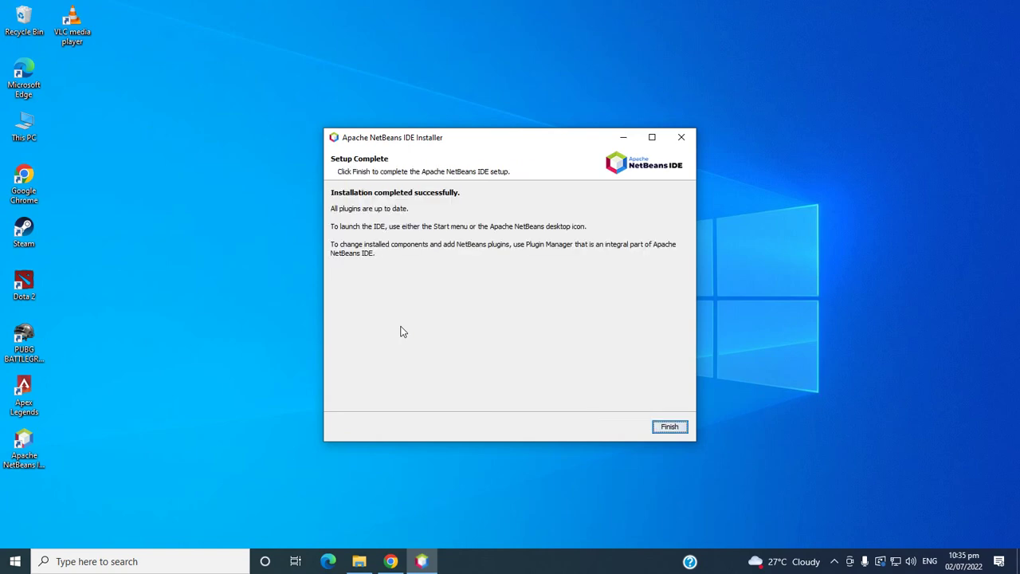
Finish the NetBeans setup and launch Apache NetBeans IDE from its desktop shortcut
click(669, 427)
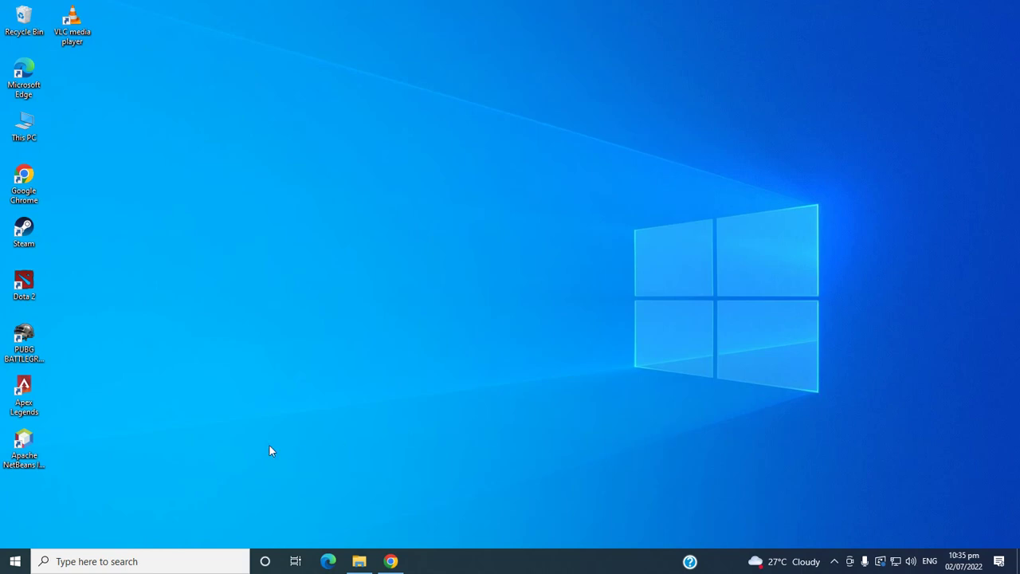
click(23, 445)
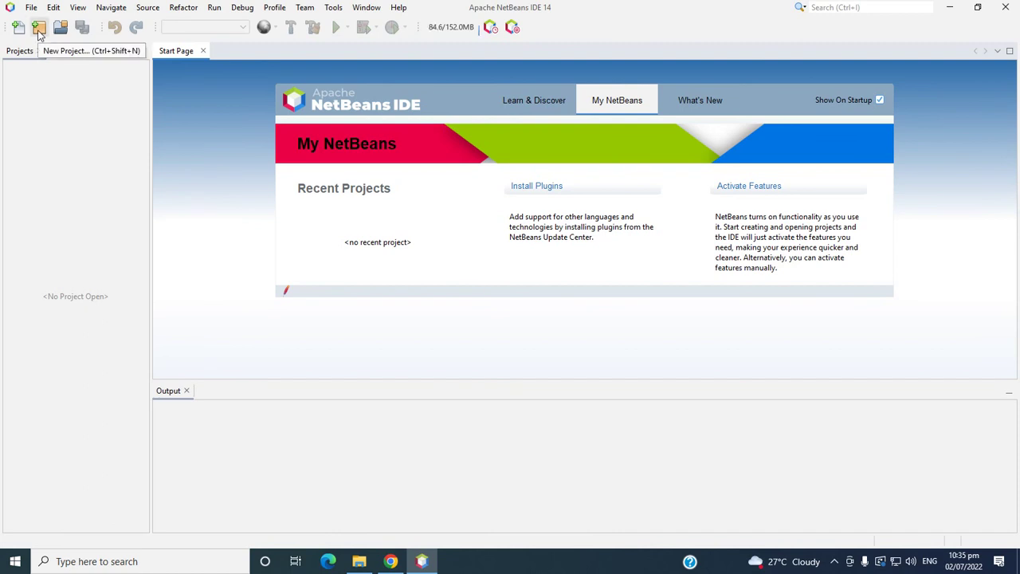
Open the new project wizard and compare the project types under Java with Maven, Java with Gradle and Java with Ant
click(39, 30)
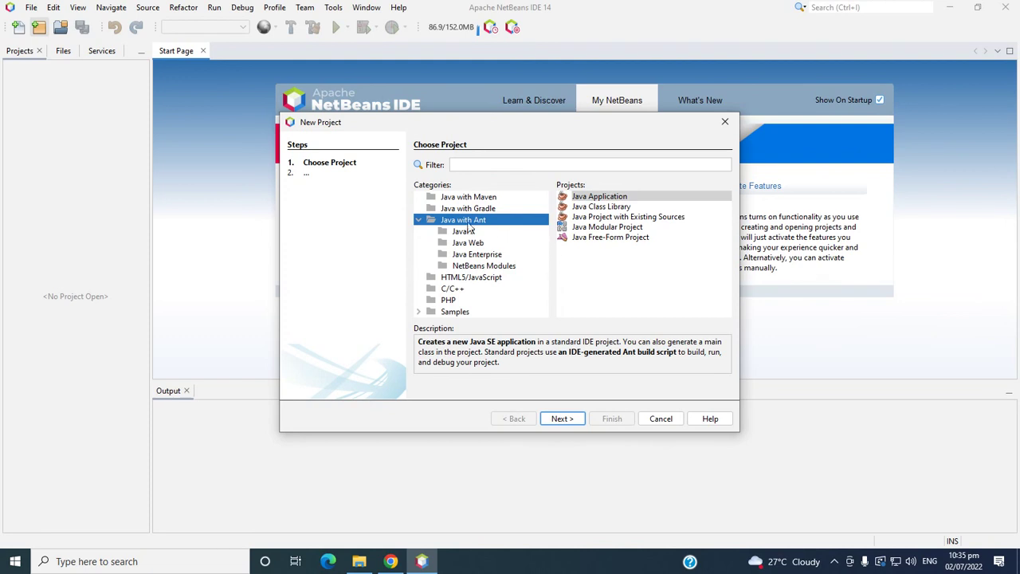
click(467, 199)
click(474, 221)
click(475, 209)
click(419, 220)
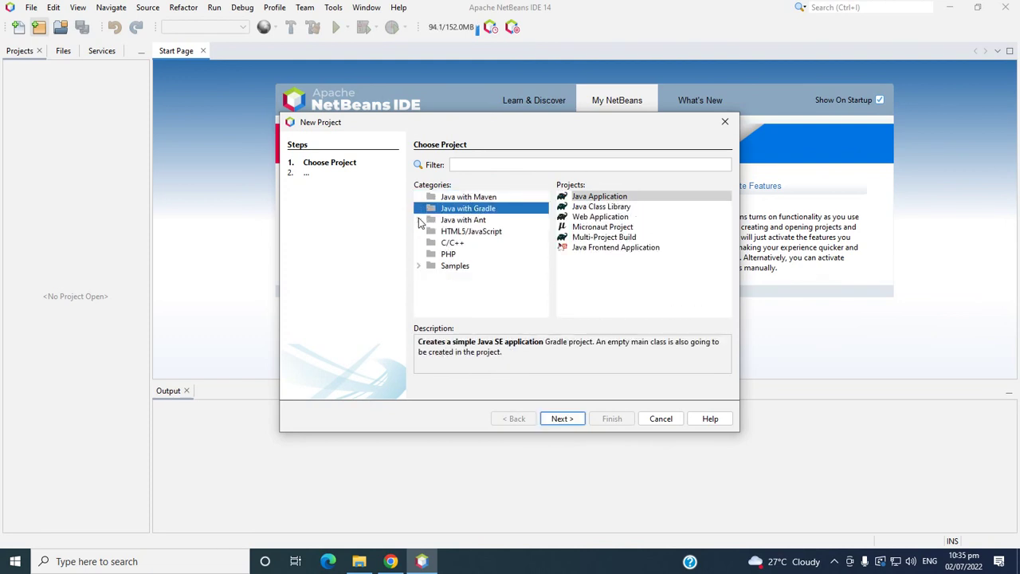
click(470, 196)
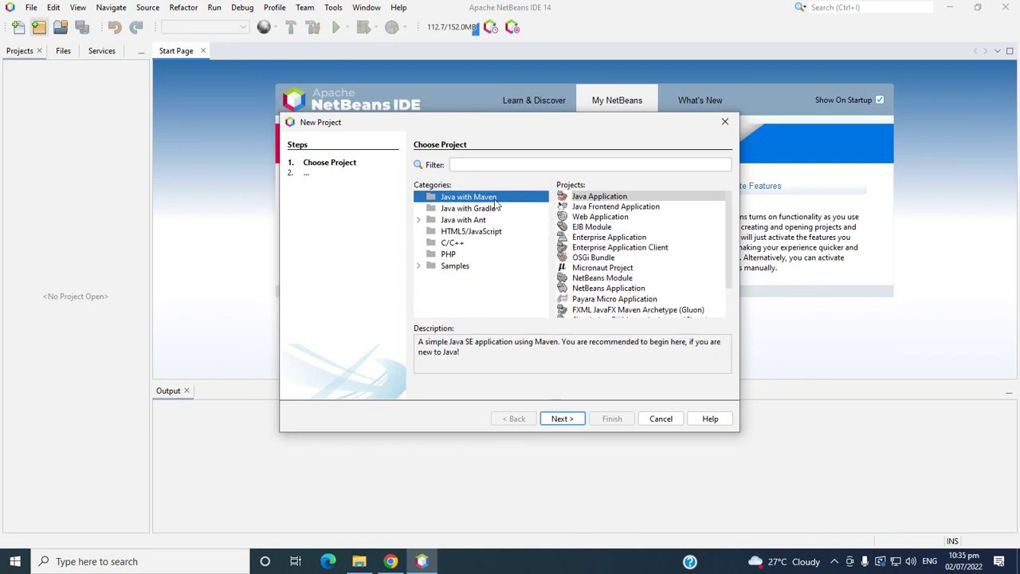
click(451, 208)
click(458, 198)
click(478, 210)
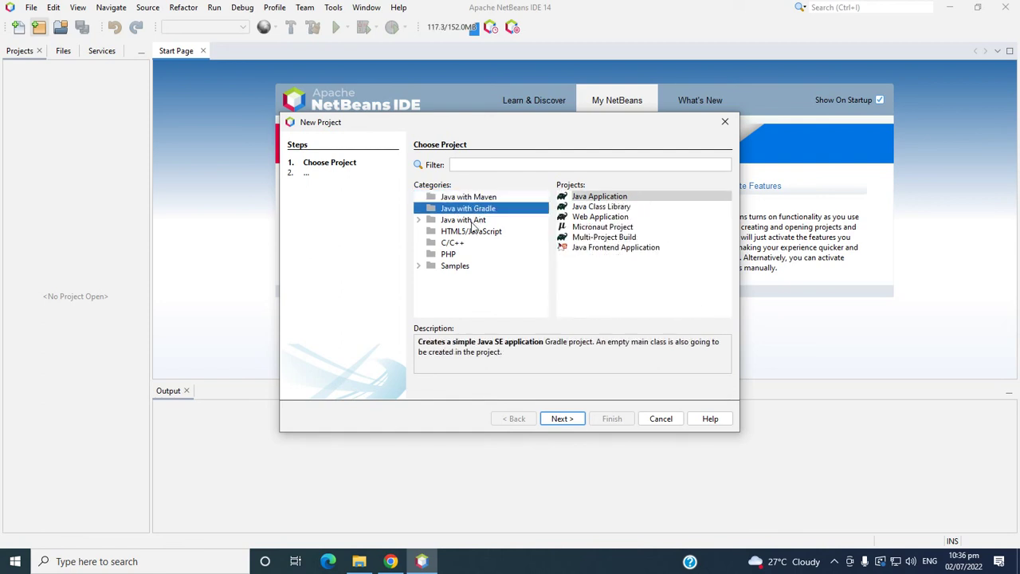
Create a Java with Ant Java Application project named Sample with the main class sample.Sample
click(419, 220)
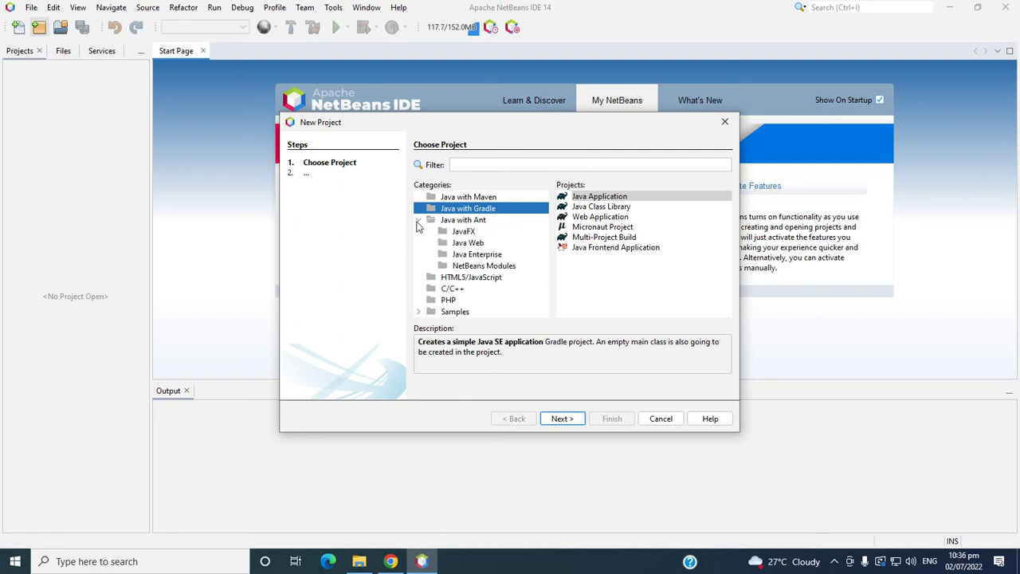
click(461, 221)
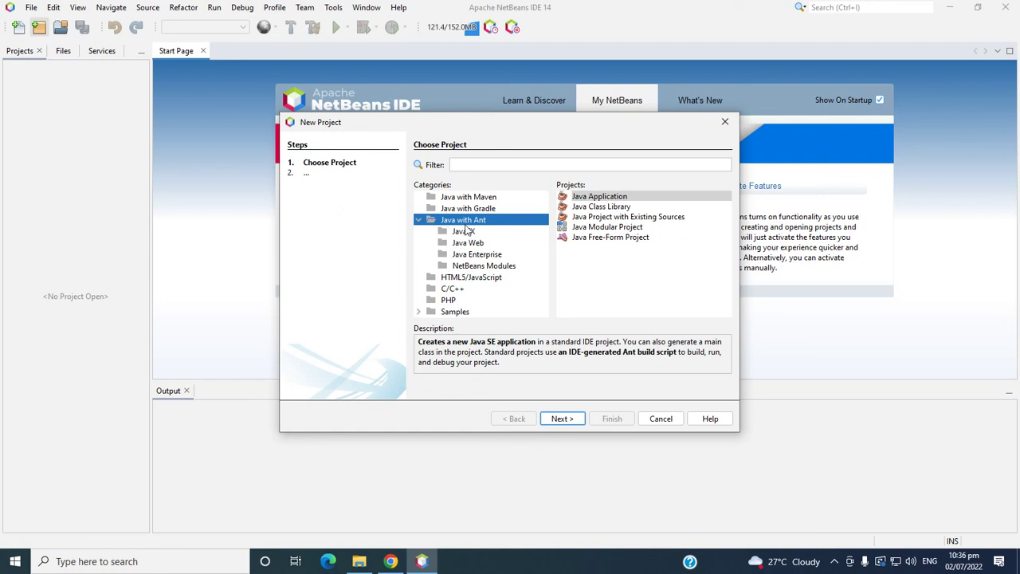
click(586, 197)
click(569, 420)
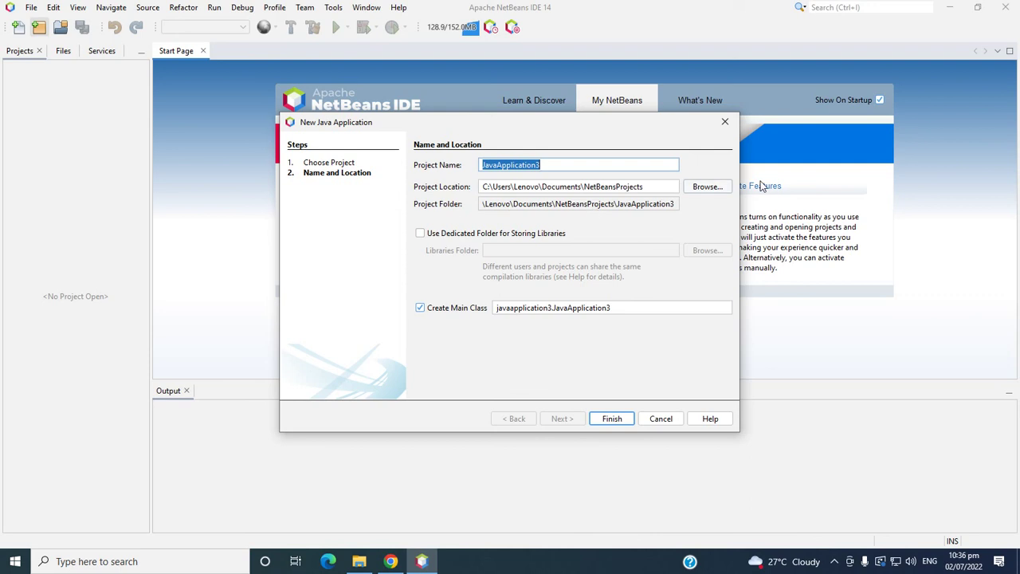
text(Sample)
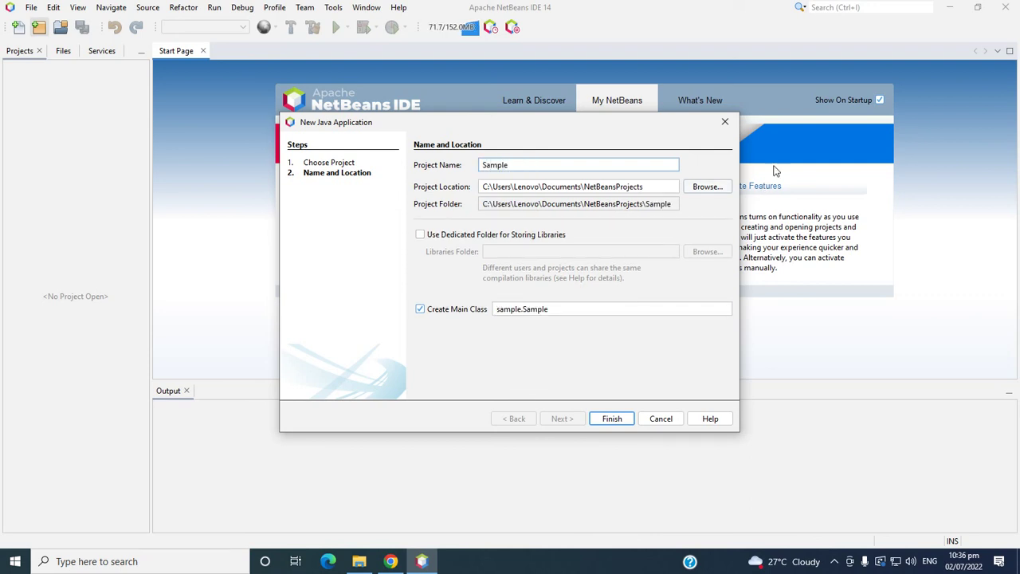
drag(564, 311, 524, 309)
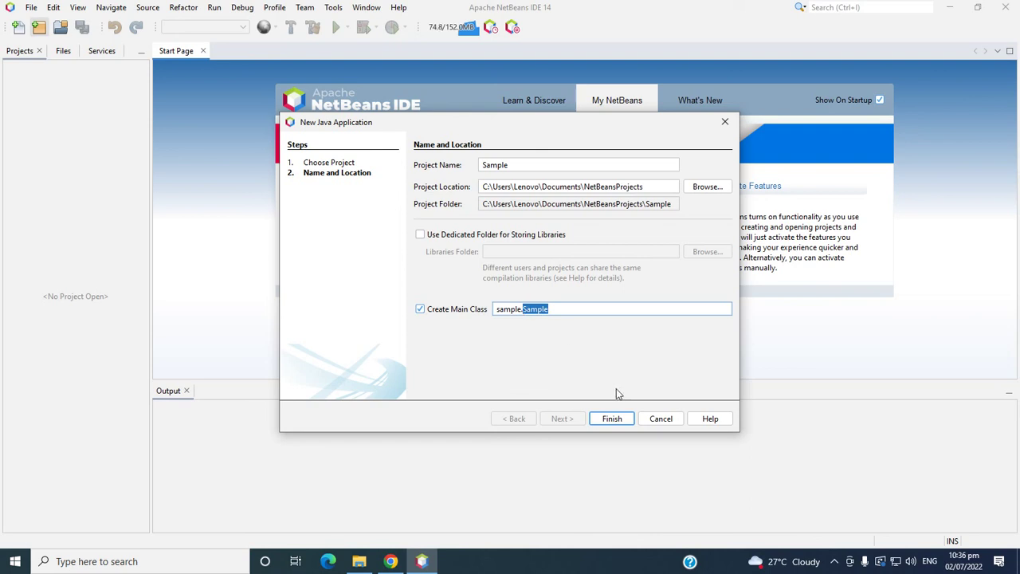
click(612, 419)
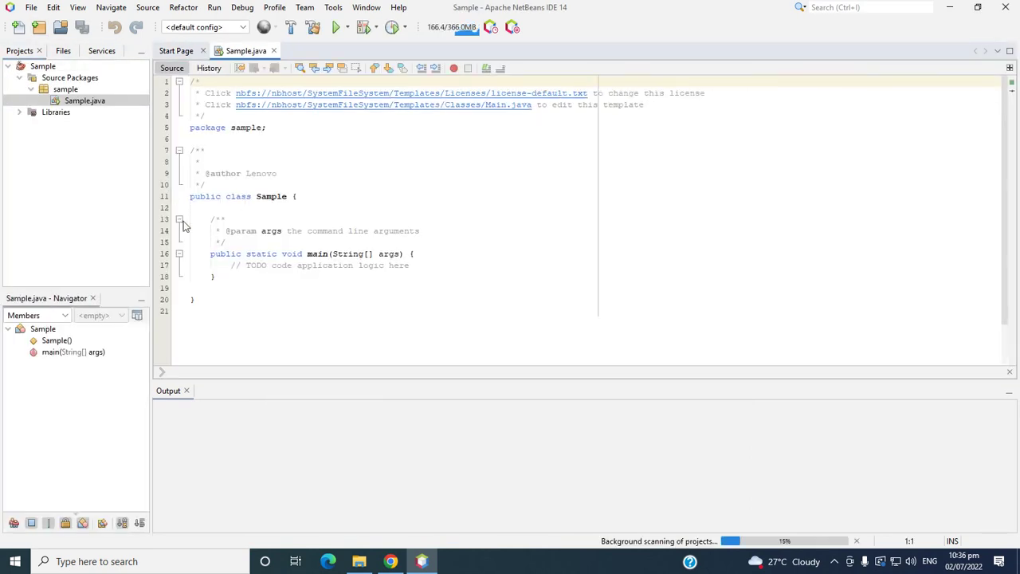
Replace the TODO comment in the main method with System.out.println("Welcome to apache netbeans 14");
drag(408, 264, 225, 264)
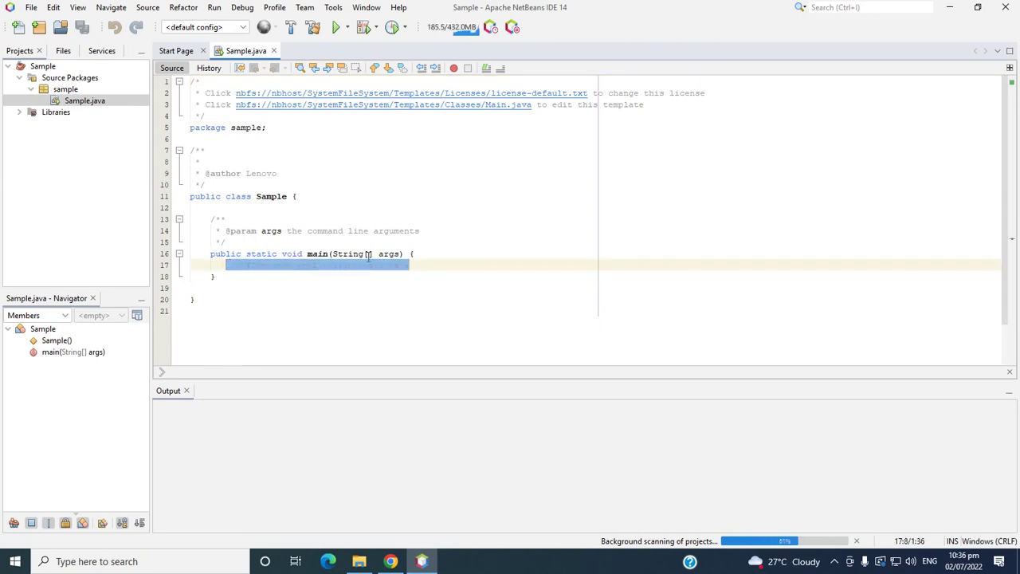
text(Sys)
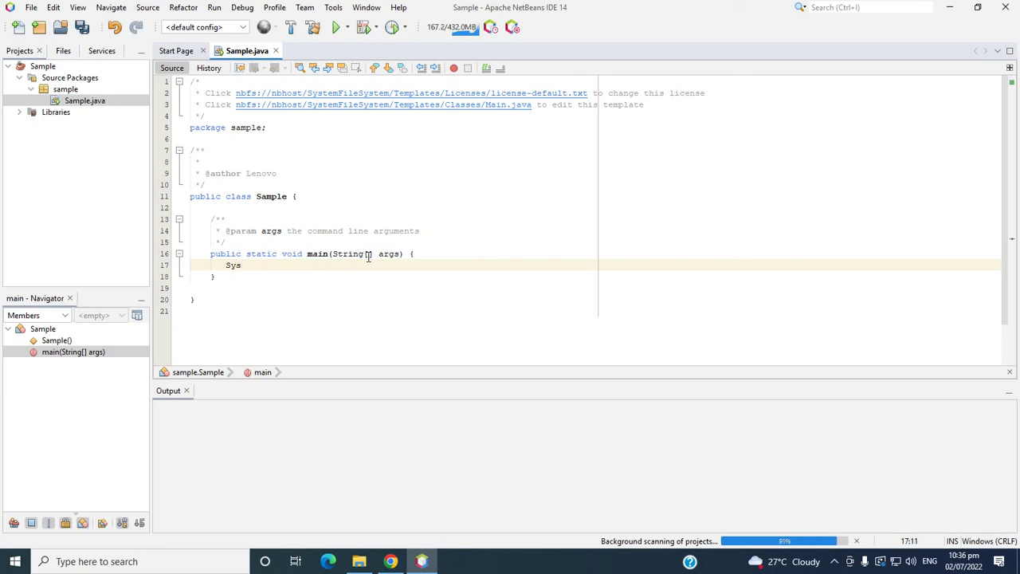
key(ctrl+space)
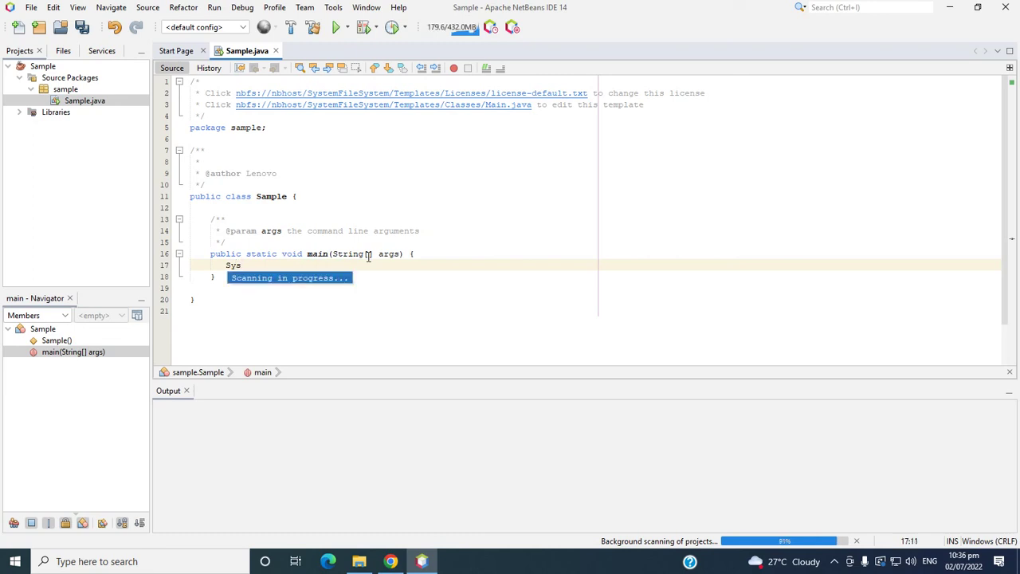
click(341, 301)
double_click(341, 301)
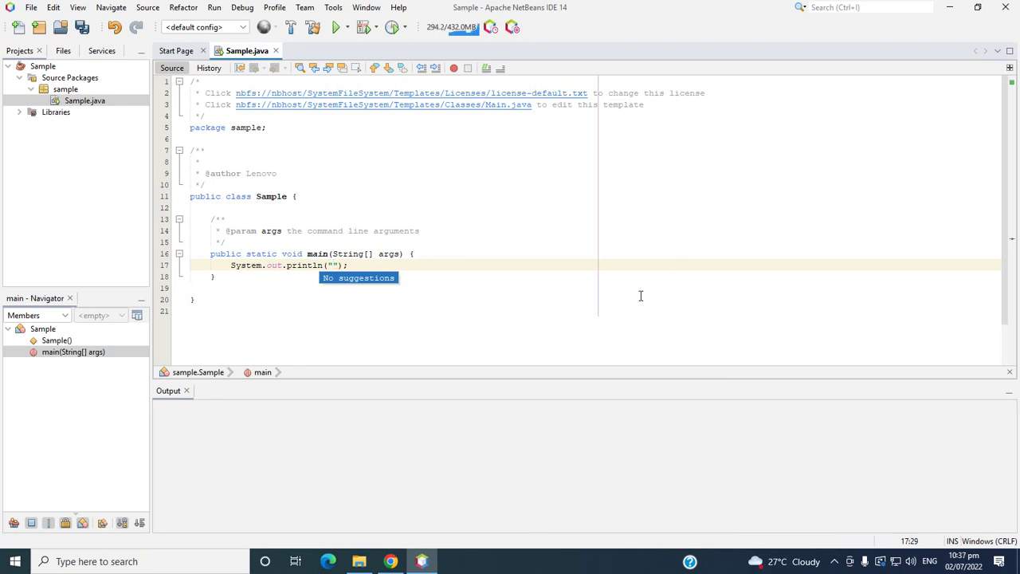
text(Welcomn)
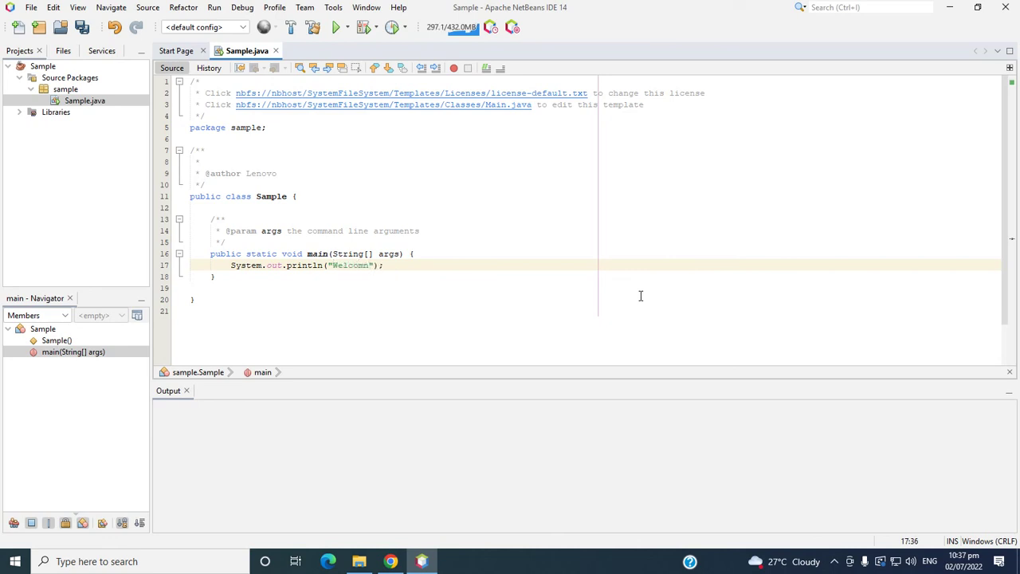
text( to apoache netbeans 14)
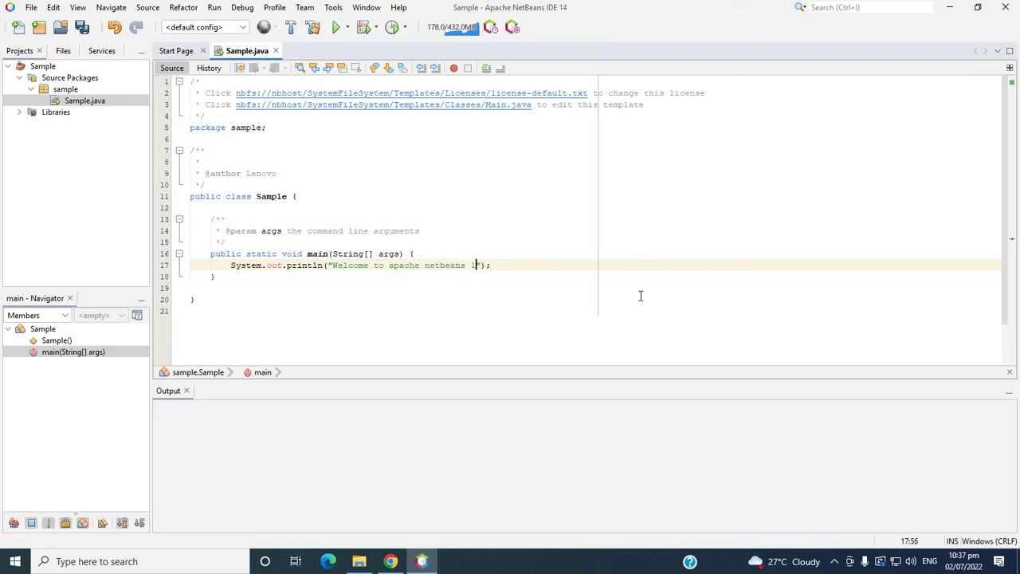
Save Sample.java, run the Sample project and check the printed line in the output
click(81, 27)
click(40, 67)
right_click(40, 66)
click(85, 159)
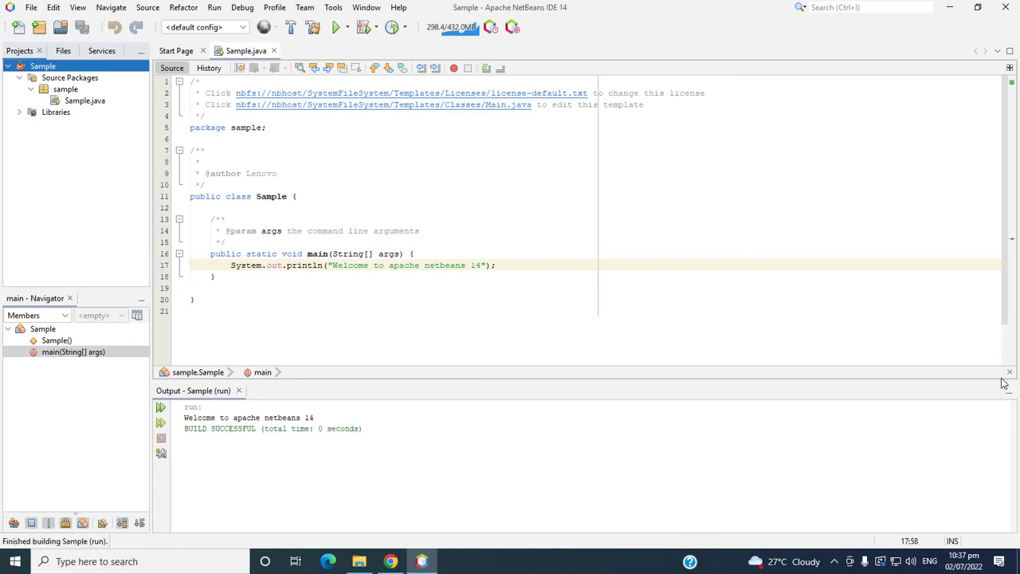
drag(323, 418, 175, 421)
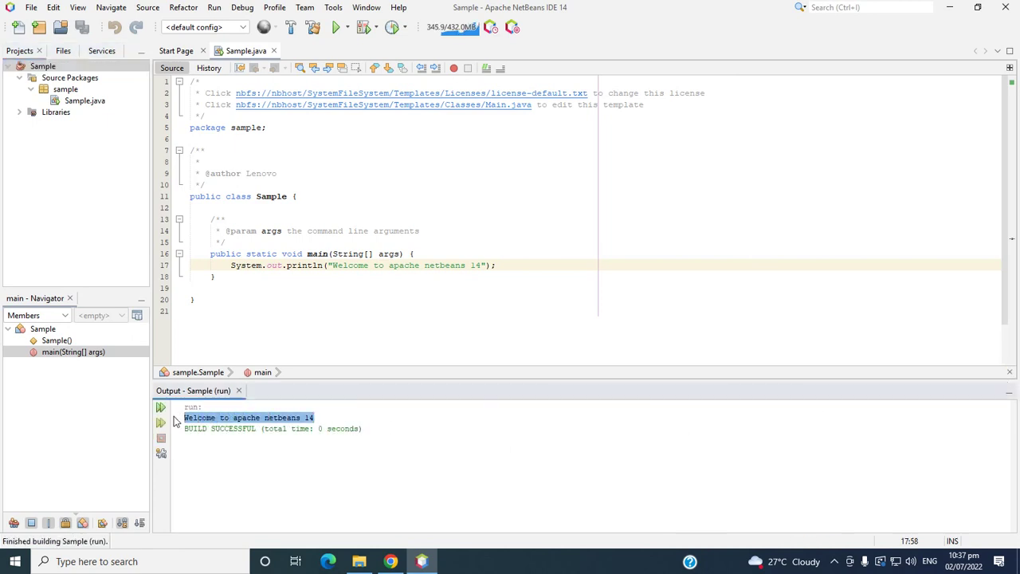
Add a JFrame form with the class name JFrameWindow to the sample package and enlarge its frame to about 814 × 331
right_click(70, 92)
mouse_move(145, 100)
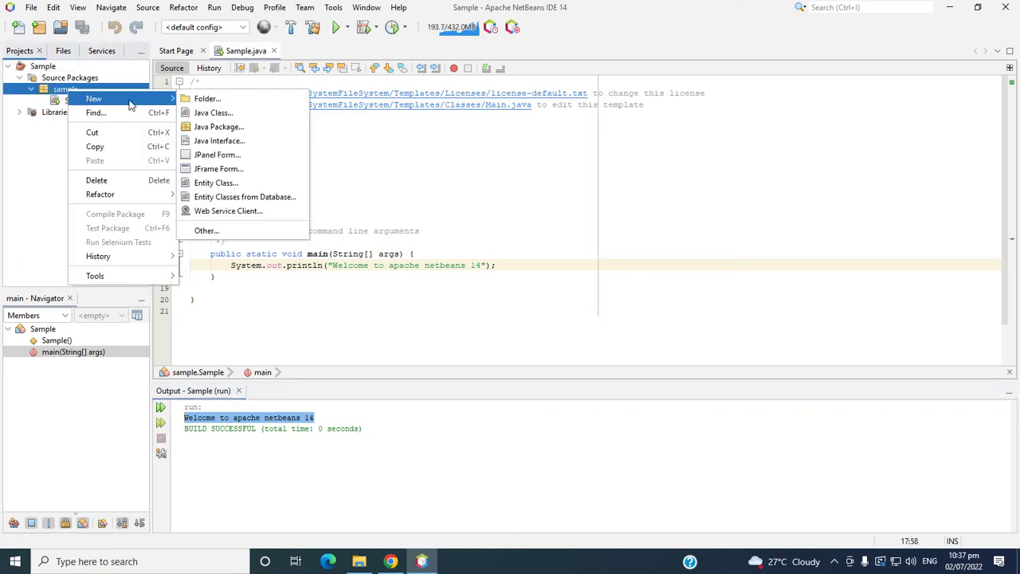
click(248, 171)
drag(481, 166, 448, 162)
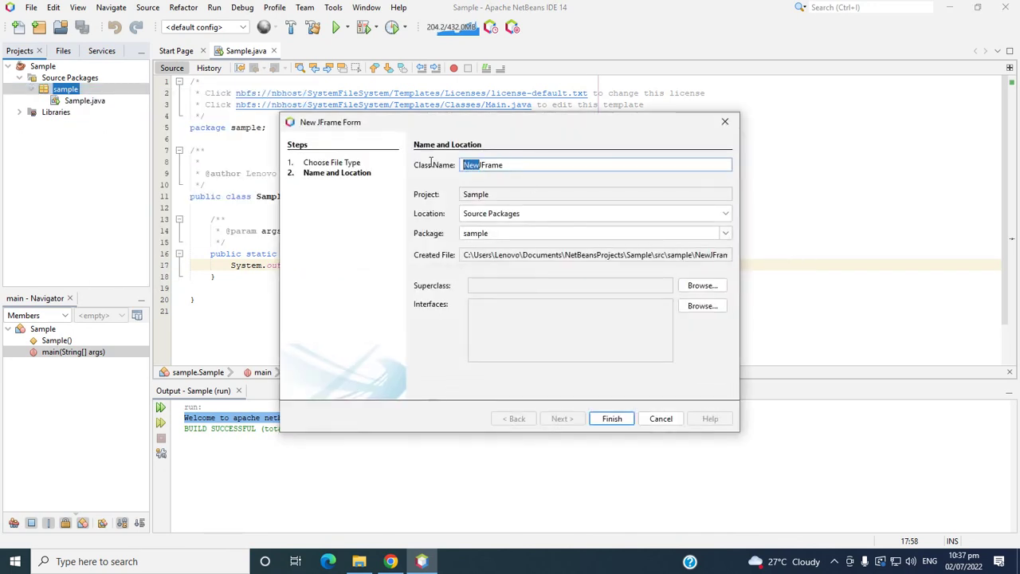
key(BackSpace)
click(522, 168)
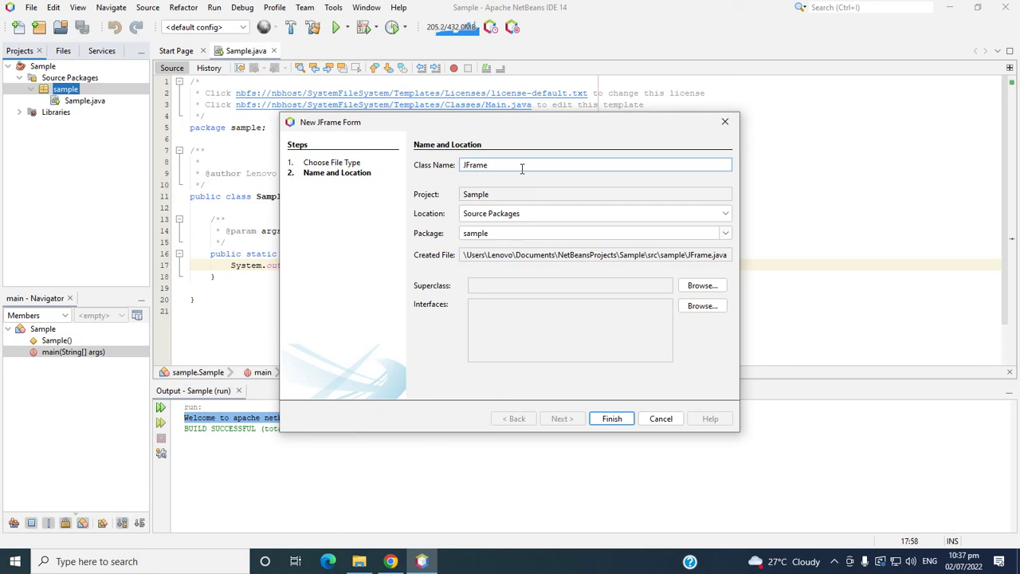
text(W)
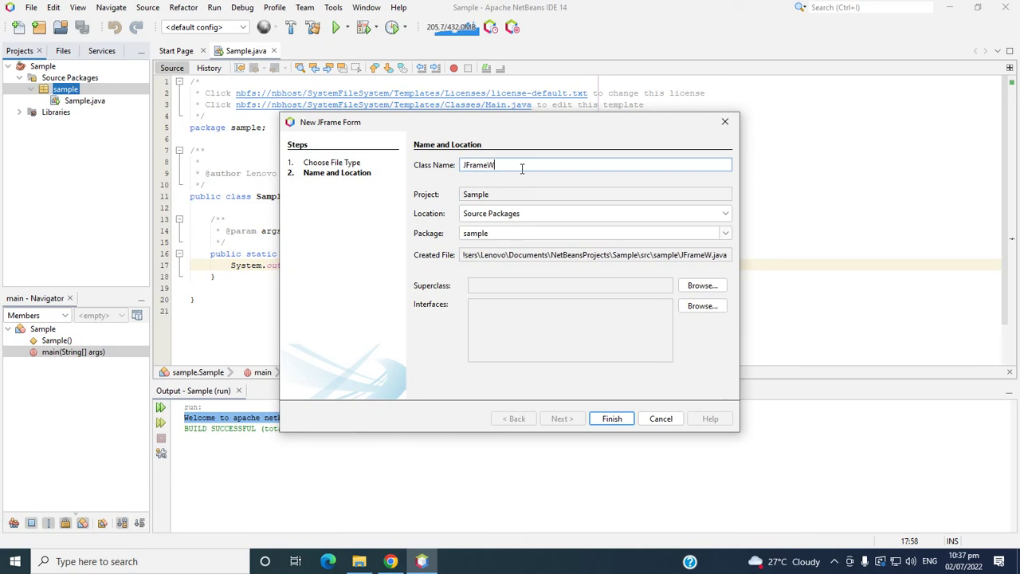
text(indow)
key(Return)
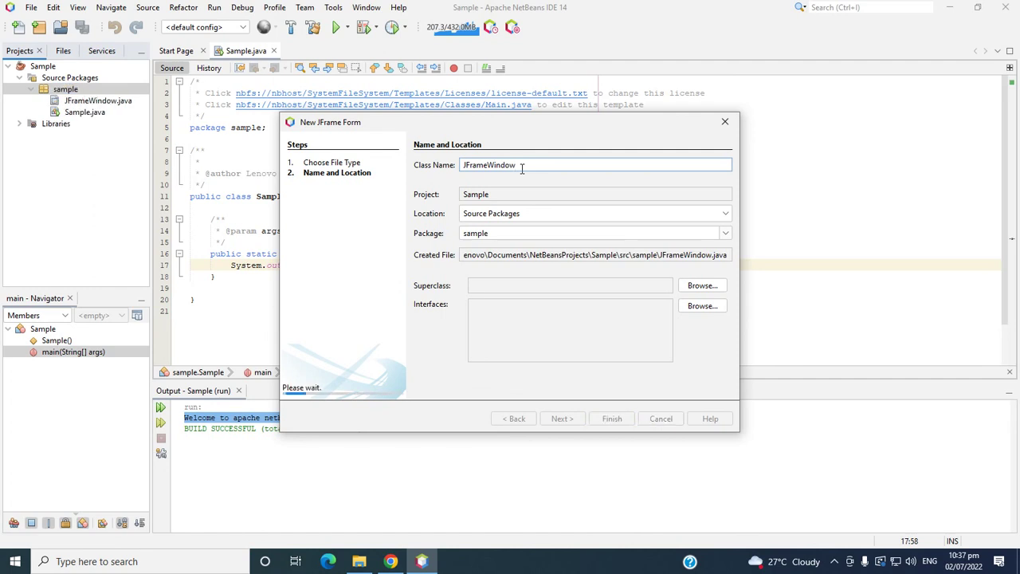
drag(417, 305, 682, 322)
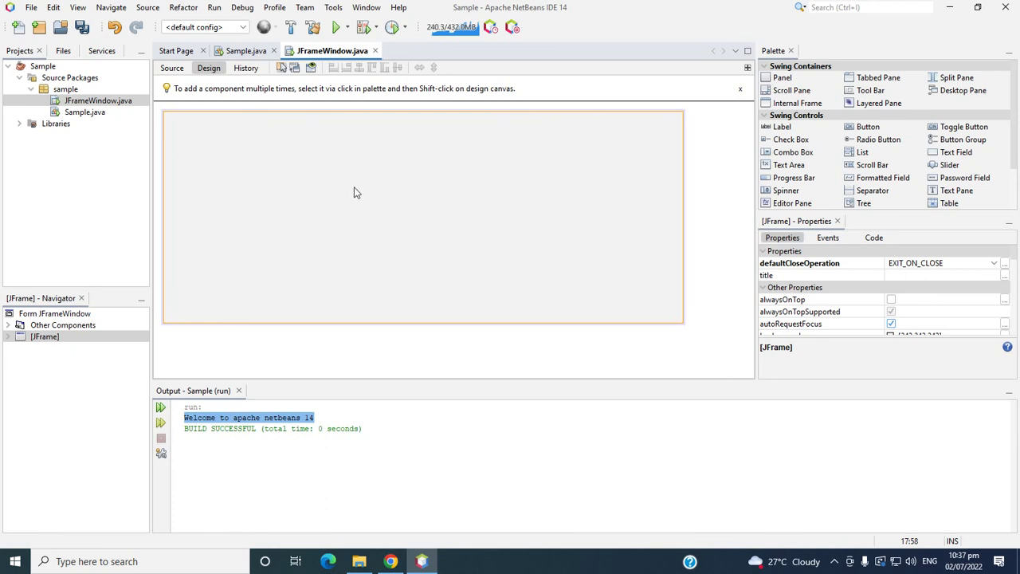
Set the JFrame's form size policy to Generate Resize Code and enable Generate Center in its code properties
click(46, 337)
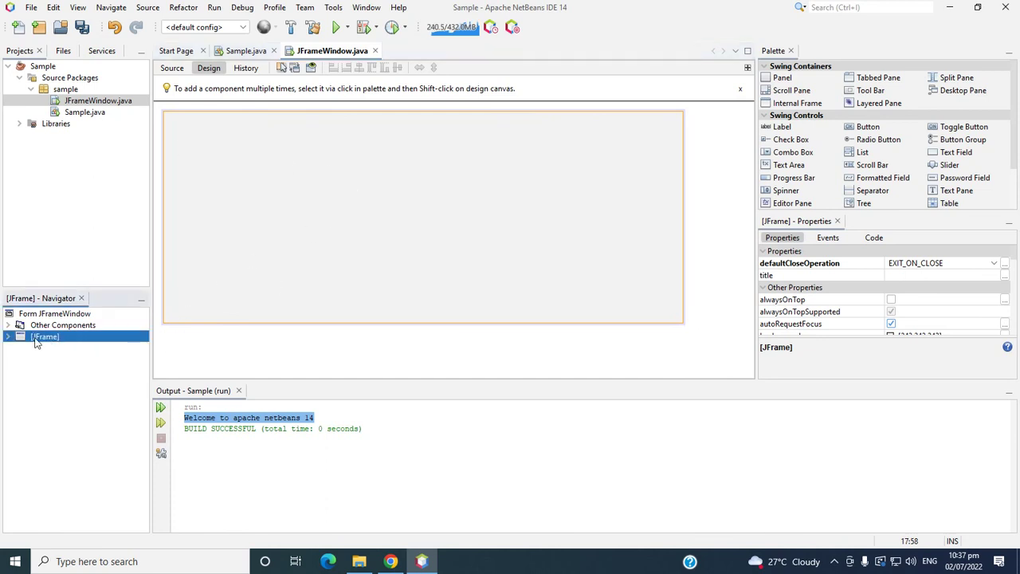
right_click(49, 340)
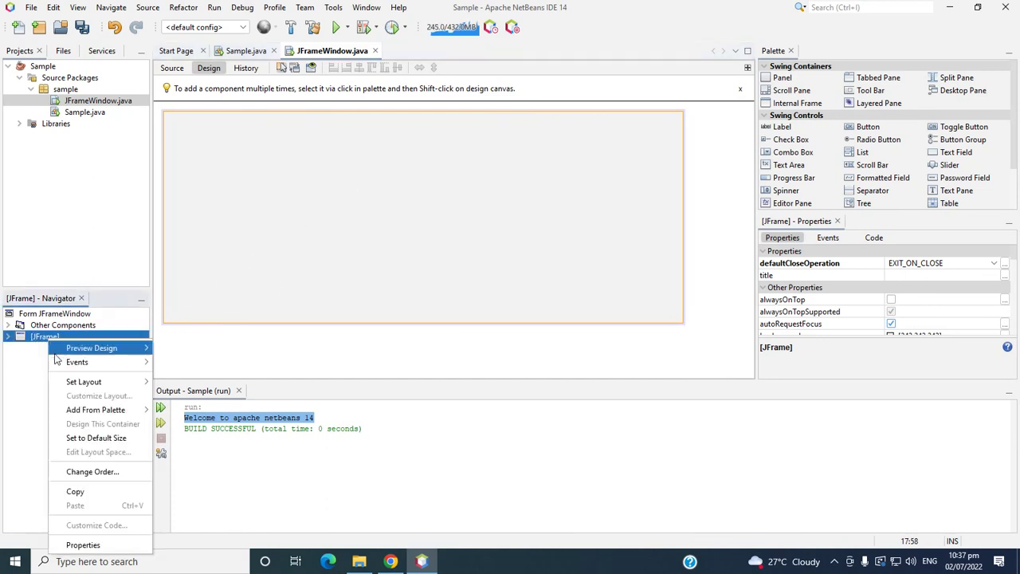
click(83, 544)
click(485, 115)
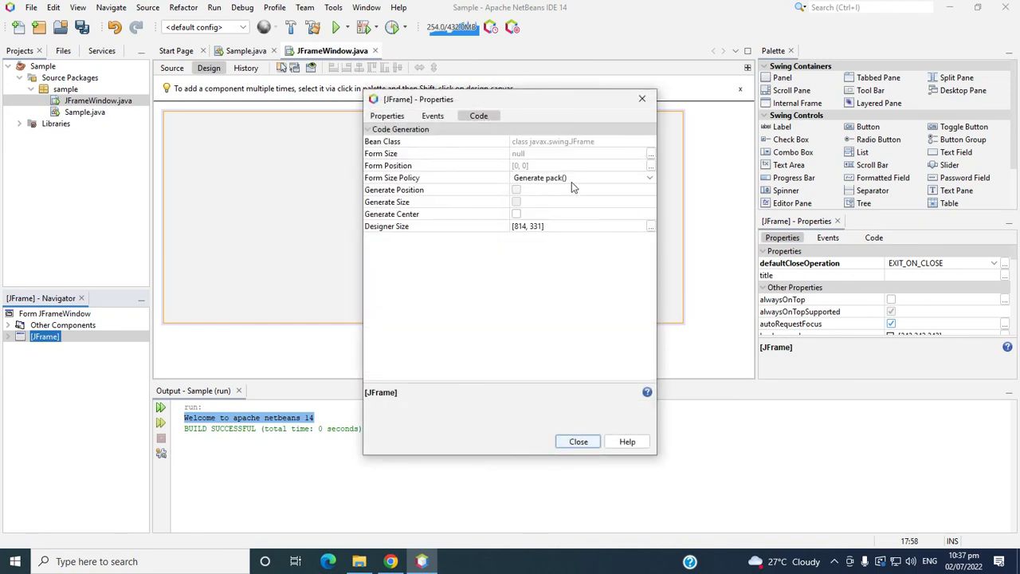
click(650, 178)
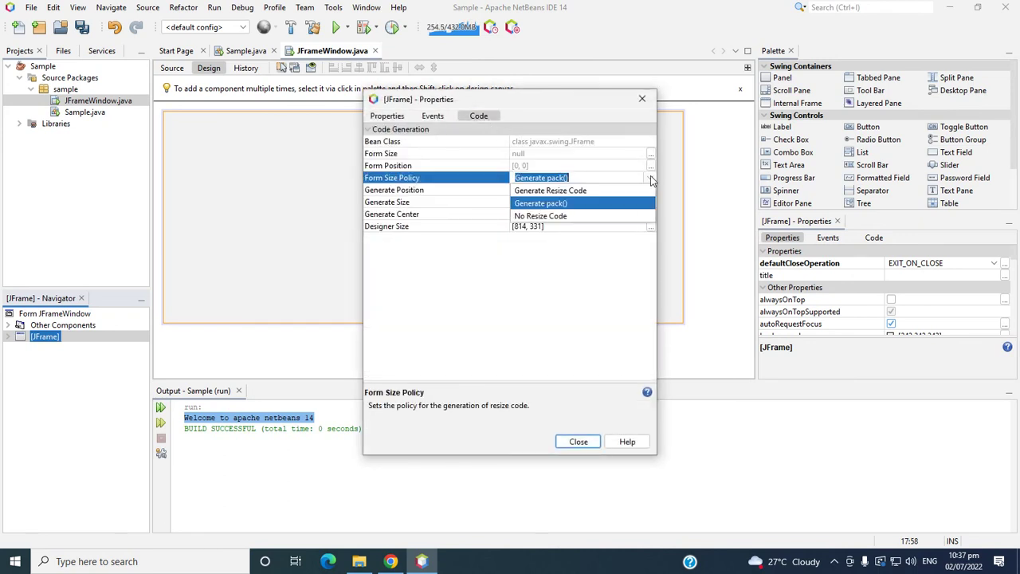
click(580, 192)
click(517, 214)
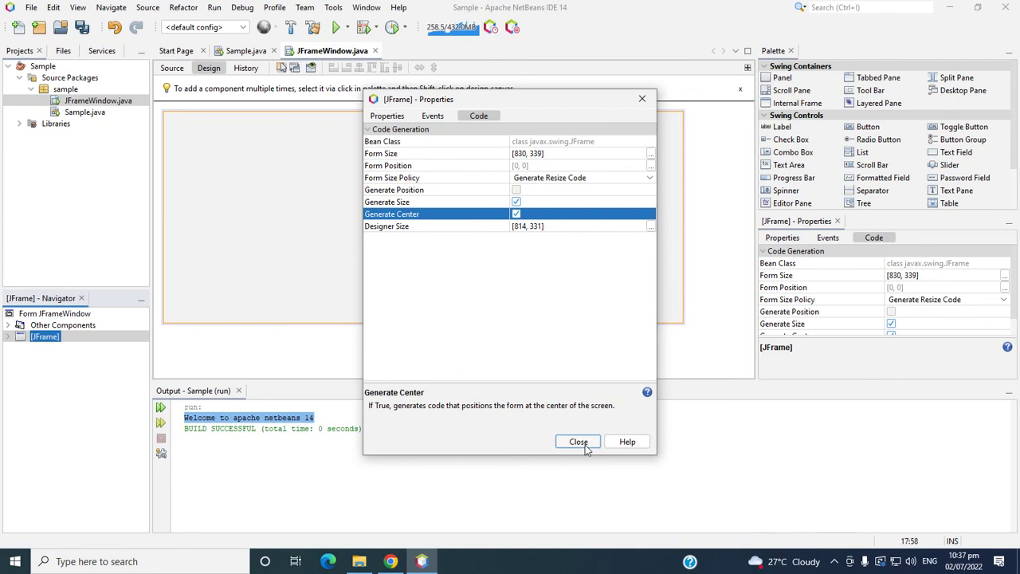
click(578, 442)
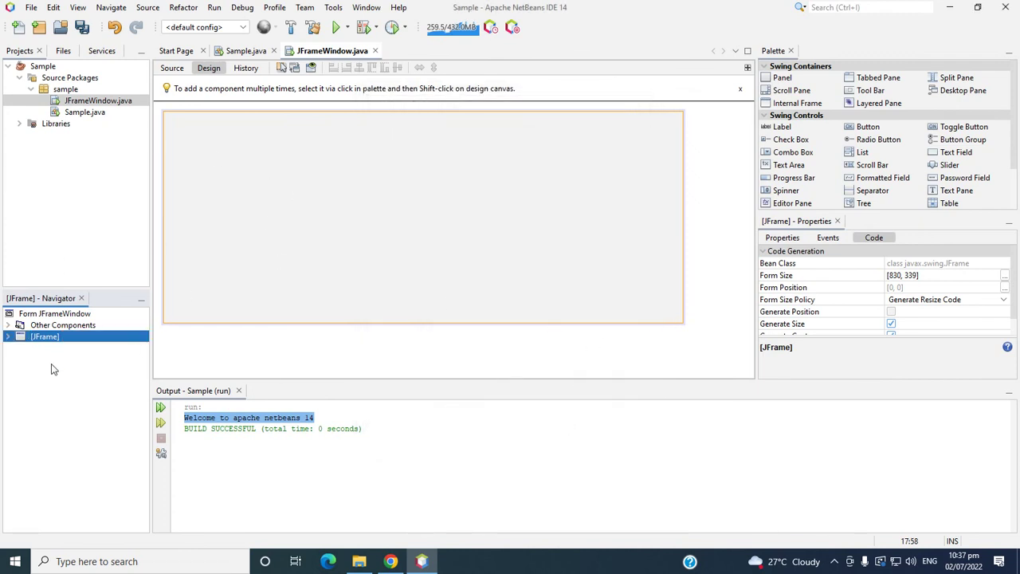
In Sample.java, replace the println statement in the main method with JFrameWindow window = new JFrameWindow();
click(86, 113)
double_click(87, 114)
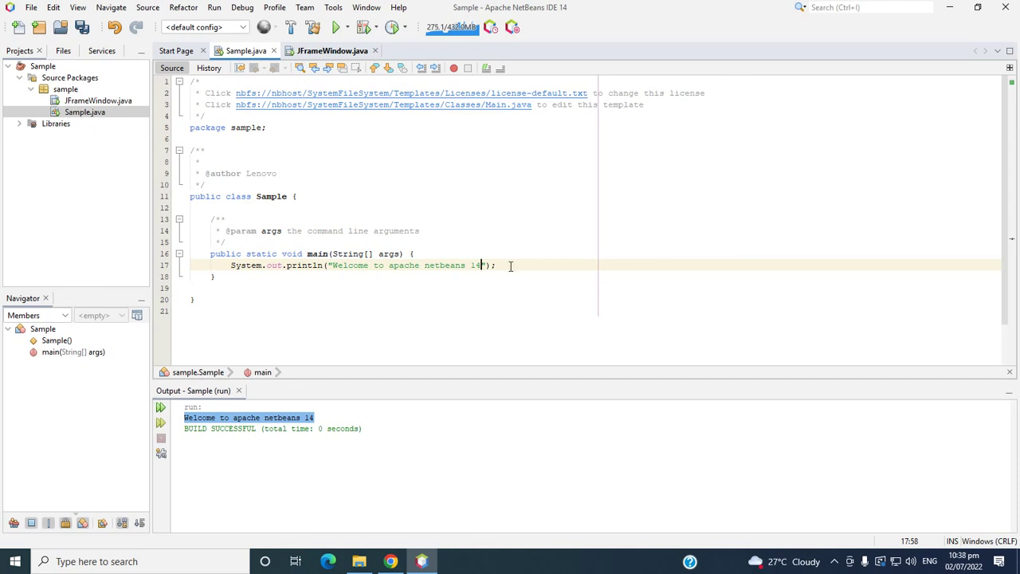
drag(511, 264, 231, 264)
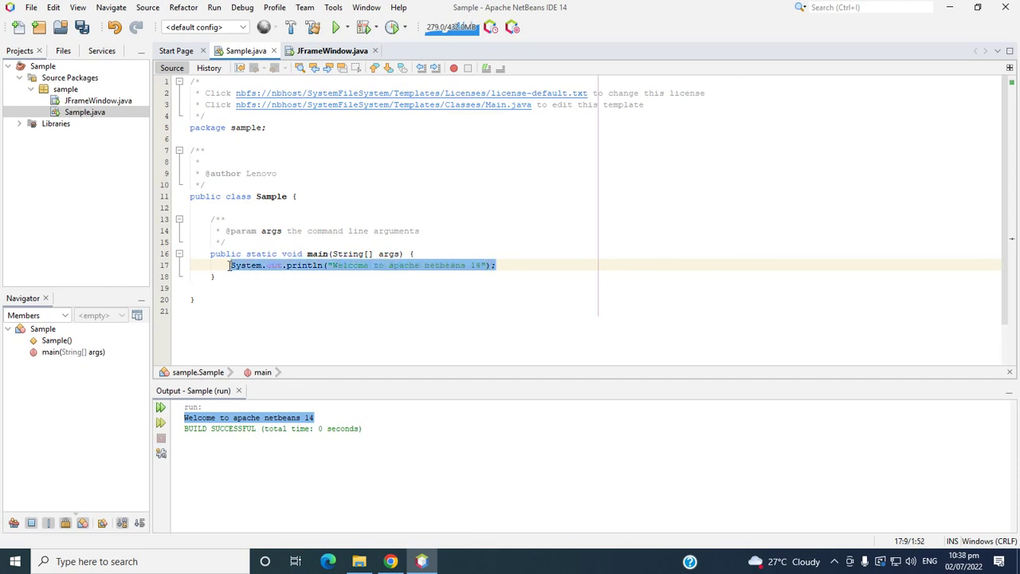
key(Delete)
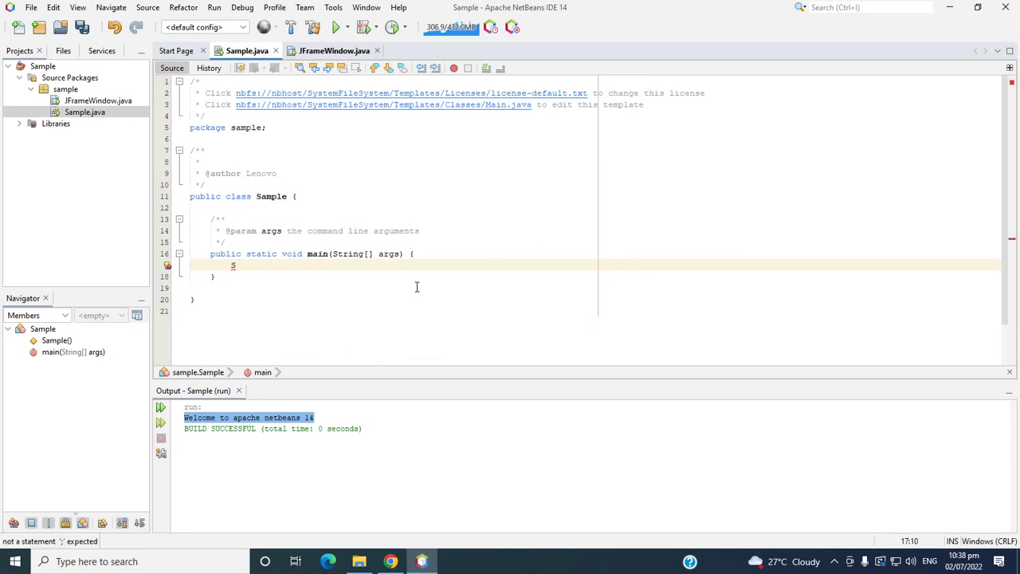
text(JF)
key(Return)
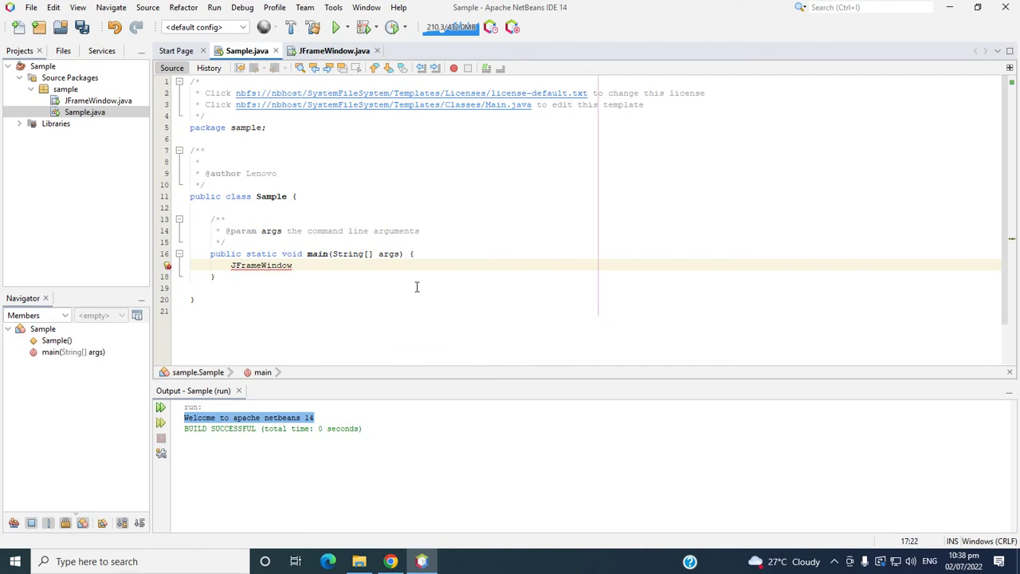
text(window =)
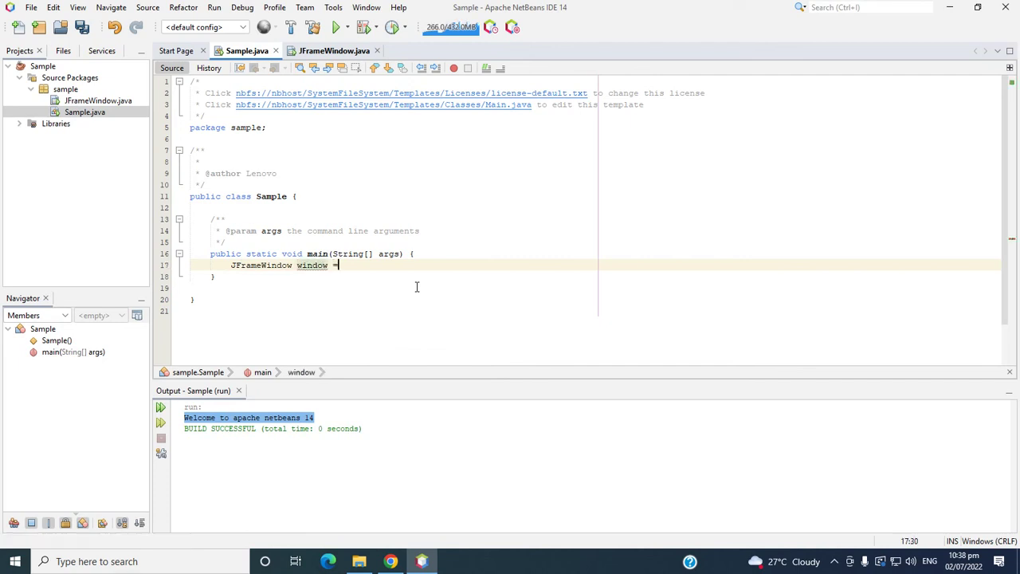
text( new Jf)
key(Return)
text(;)
Add the line window.setVisible(true); below the window declaration in the main method
key(Return)
text(win)
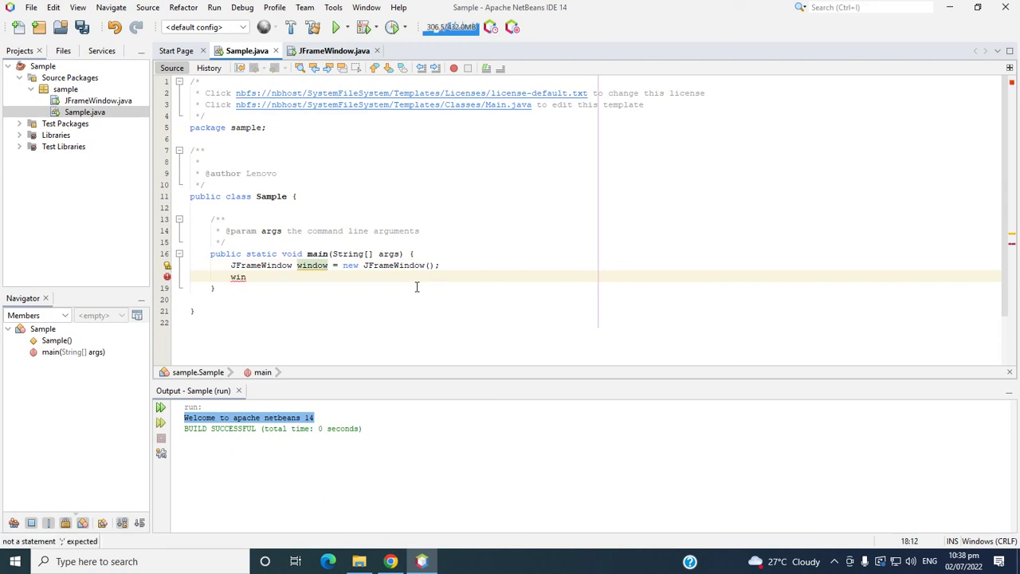
text(dow)
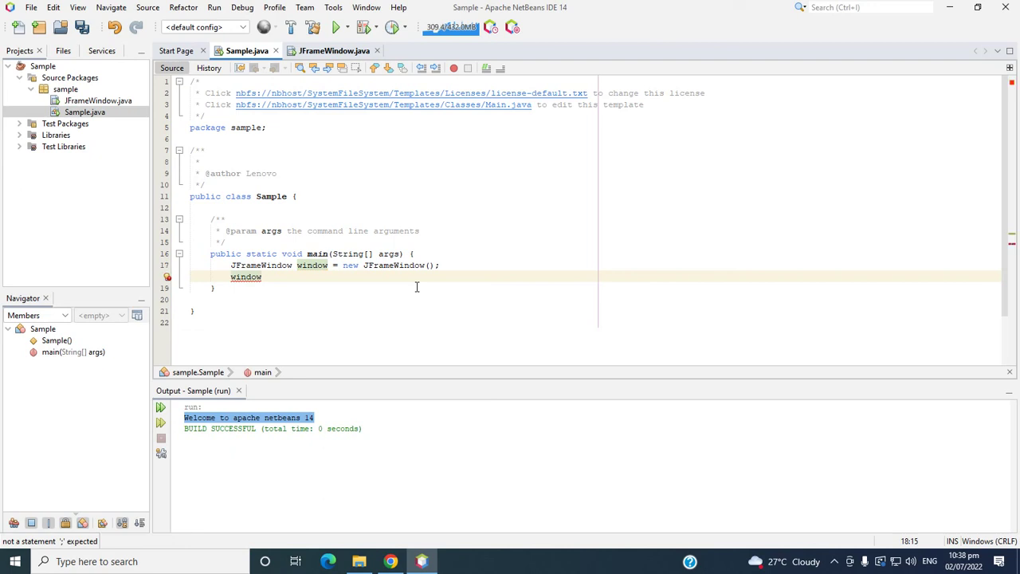
text(.setVi)
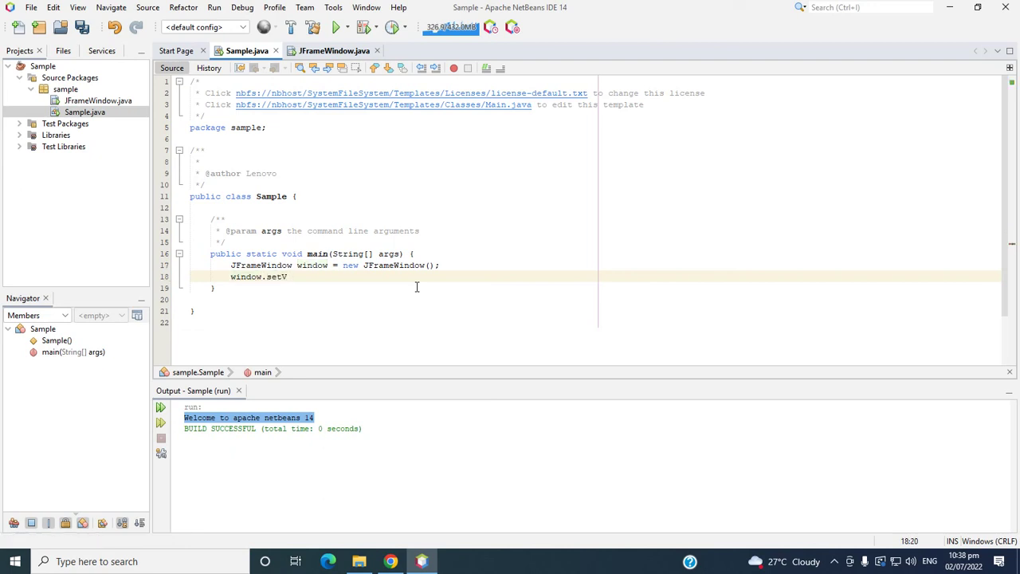
key(ctrl+space)
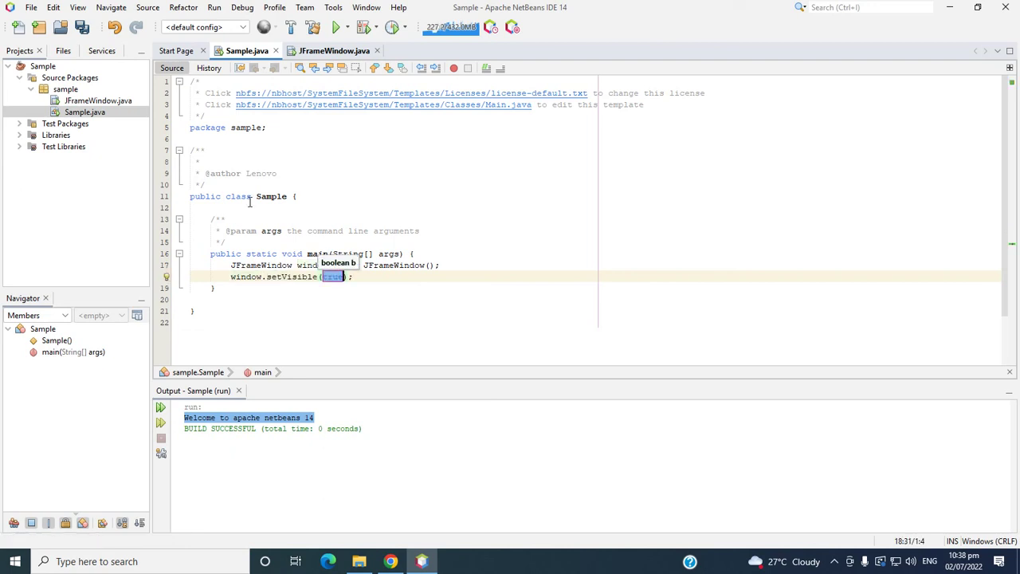
Save all files, run the Sample project and close the JFrame window that it opens
click(81, 27)
right_click(42, 66)
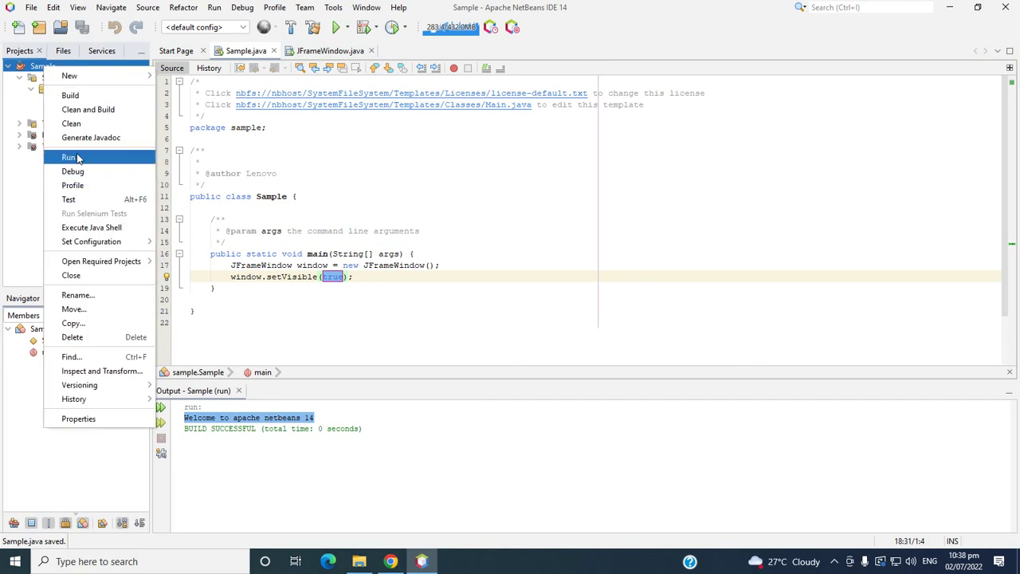
click(72, 157)
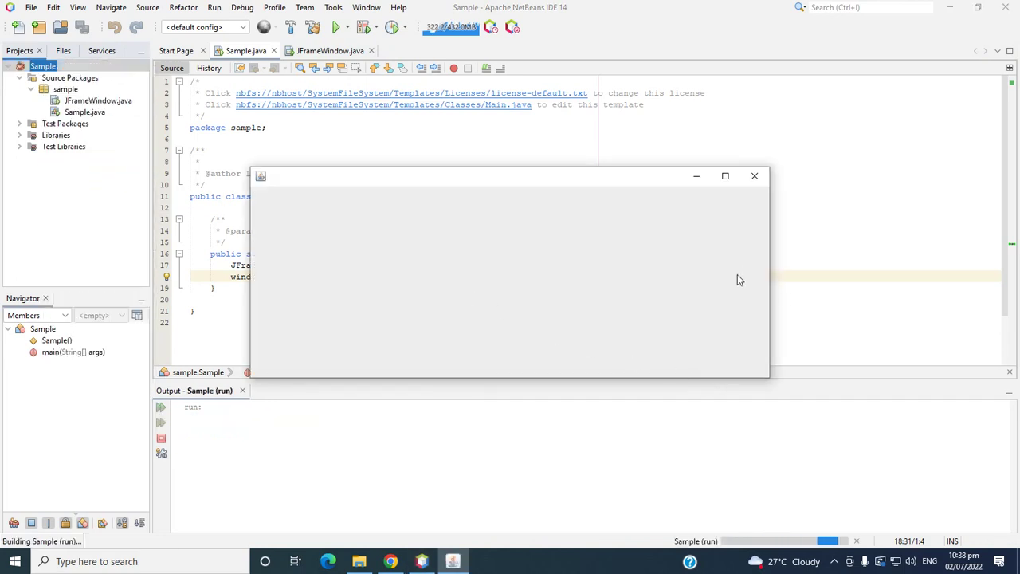
click(754, 177)
Enlarge the JFrameWindow form to about 830 × 430 and place a button near its upper-left corner with a combo box directly below
double_click(98, 100)
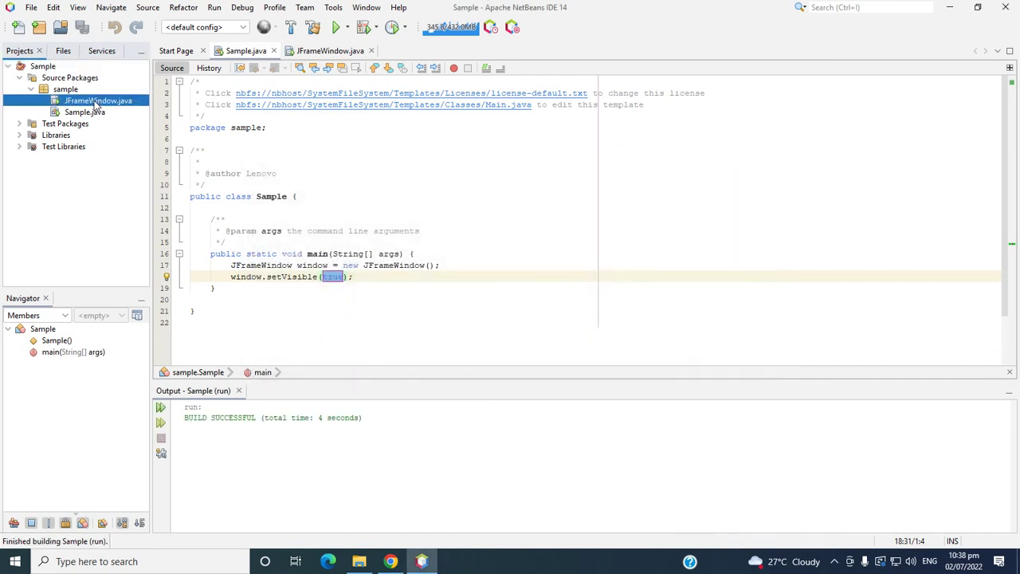
drag(670, 323, 699, 398)
click(876, 132)
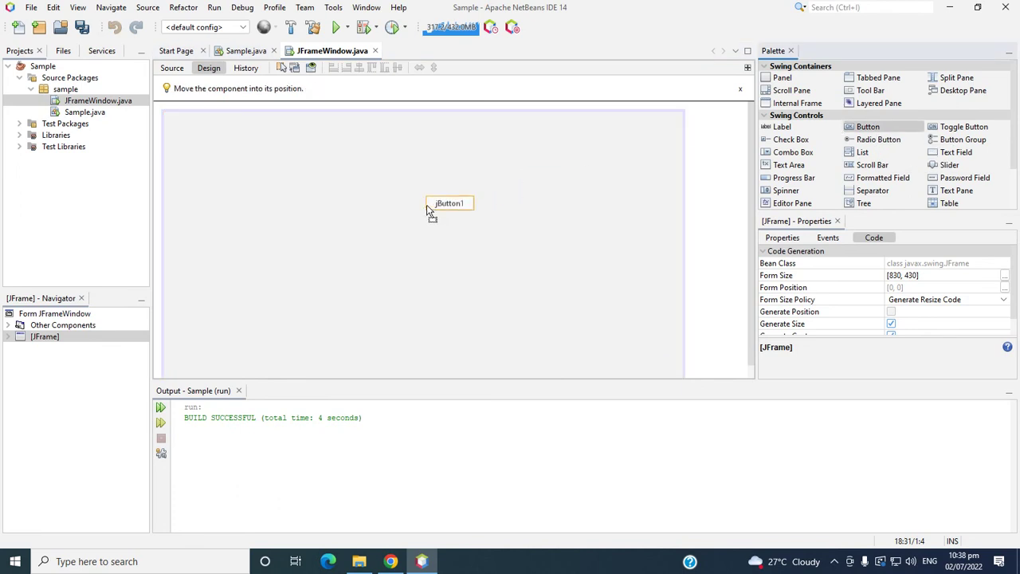
click(203, 145)
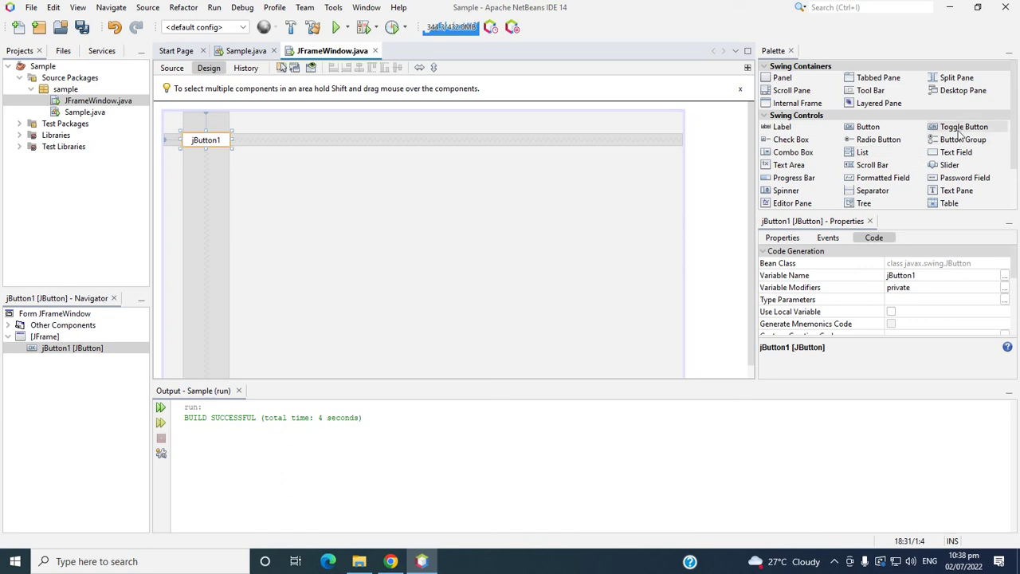
click(789, 153)
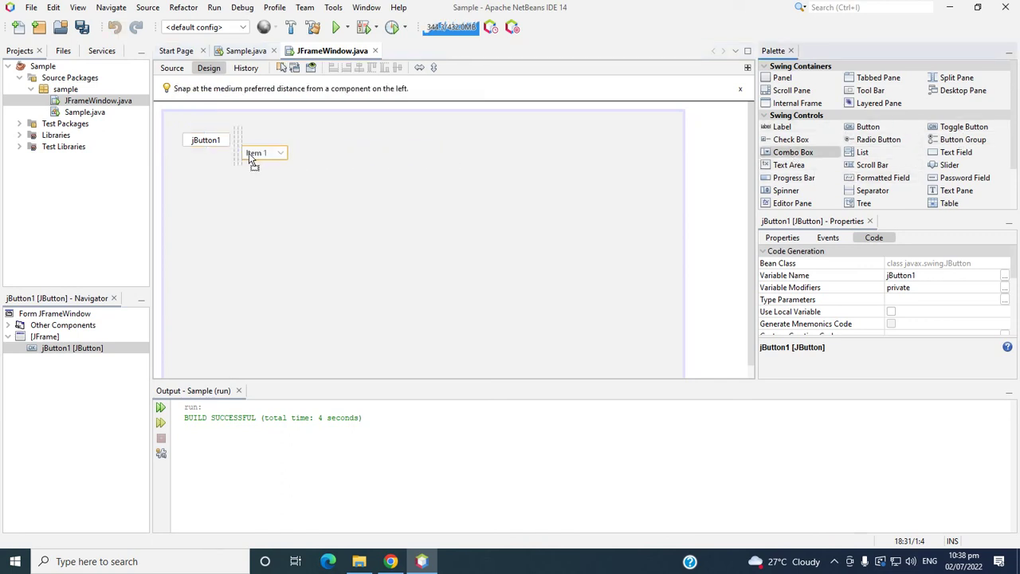
click(206, 165)
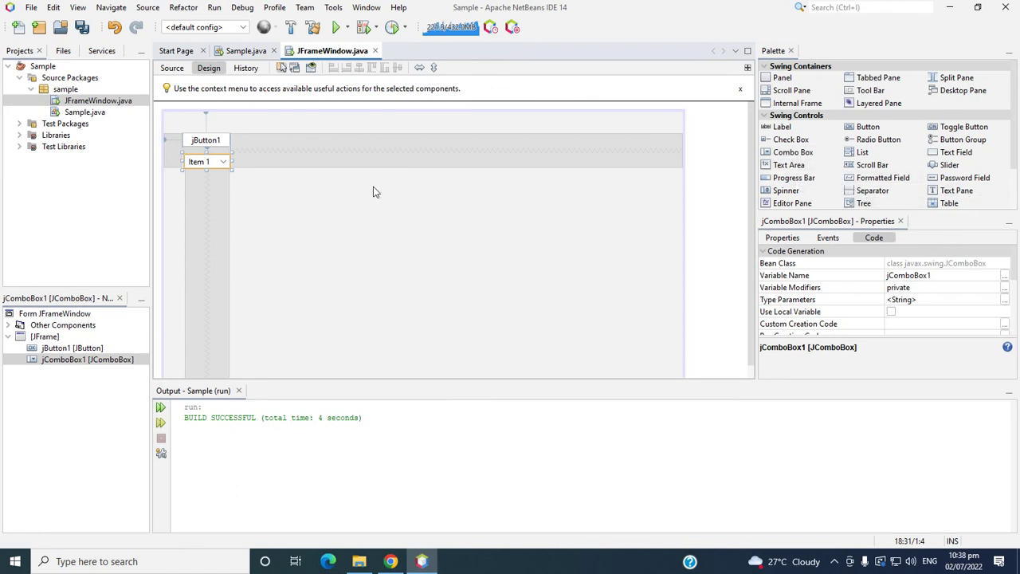
Run the Sample project again and choose Item 4 in the running window's combo box
click(42, 67)
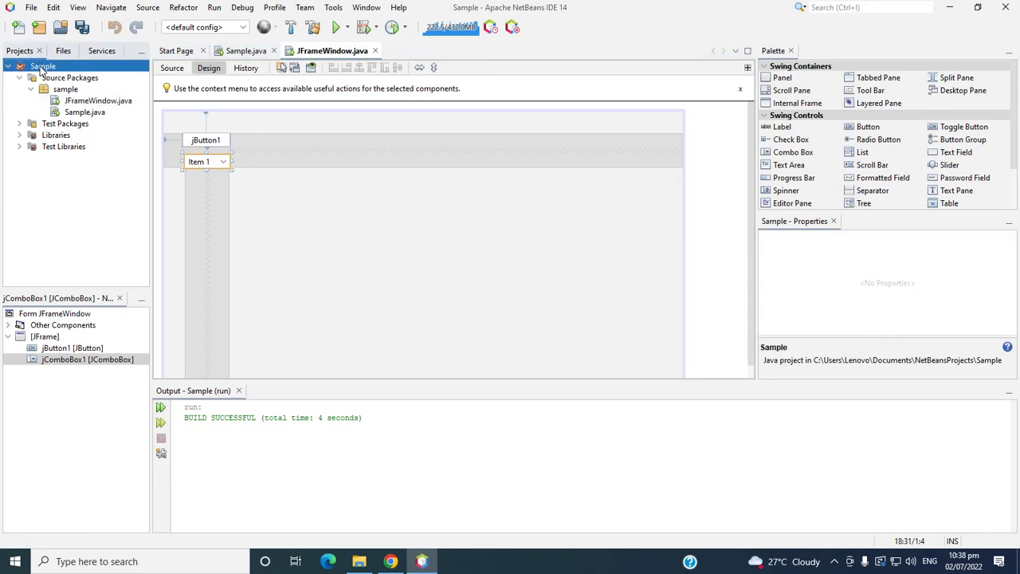
right_click(42, 66)
click(68, 158)
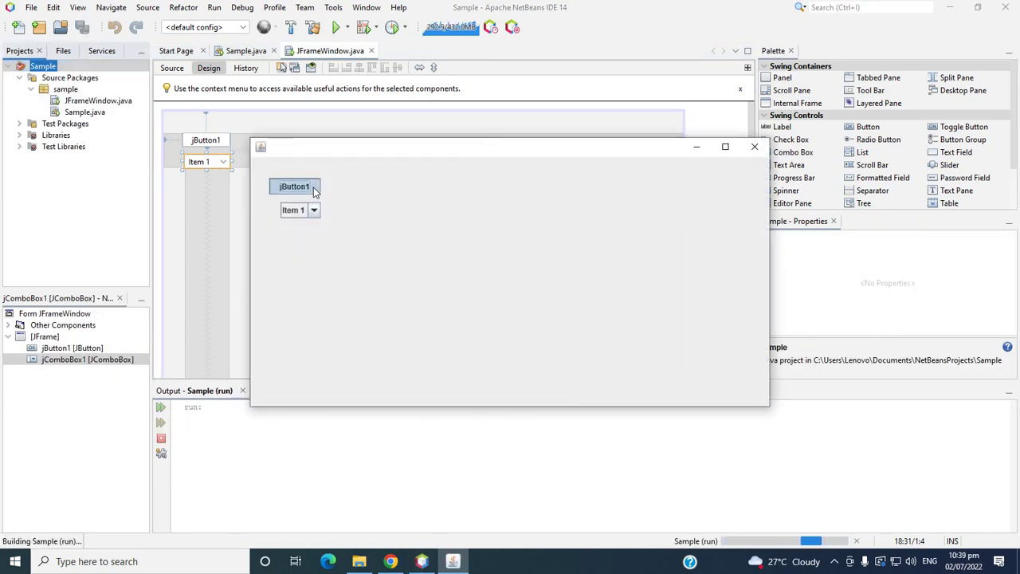
click(313, 211)
click(305, 260)
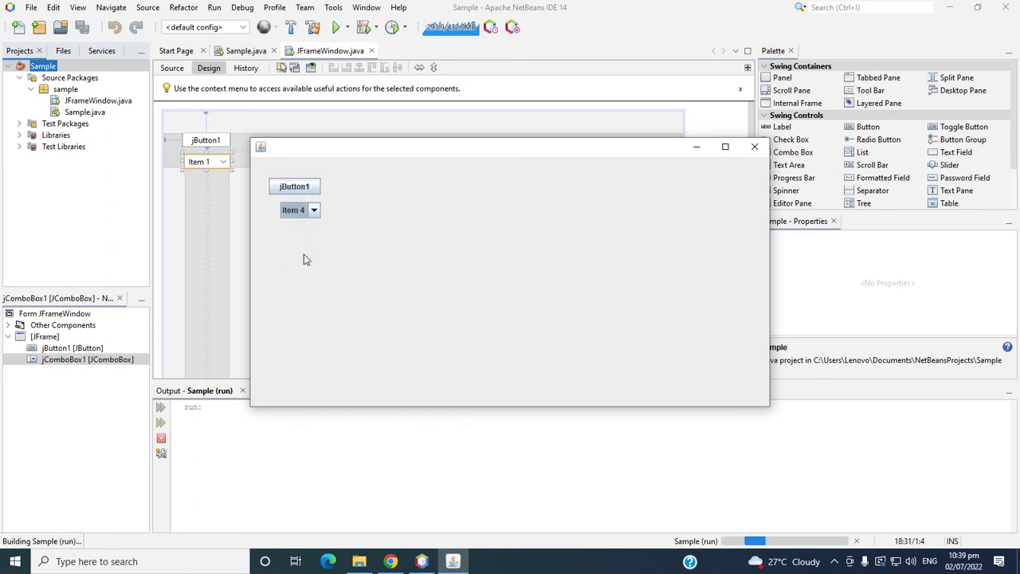